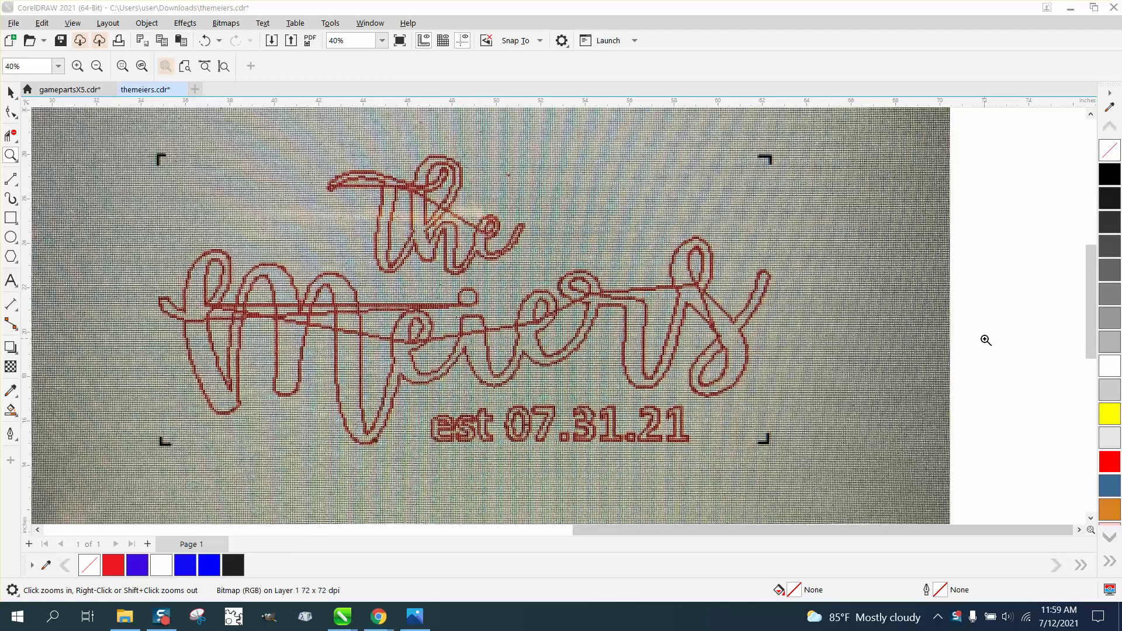
Zoom in on the Meiers artwork, test-move its curve upward, then undo that move
{"action": "scroll", "coordinate": [986, 340], "scroll_direction": "down", "scroll_amount": 4}
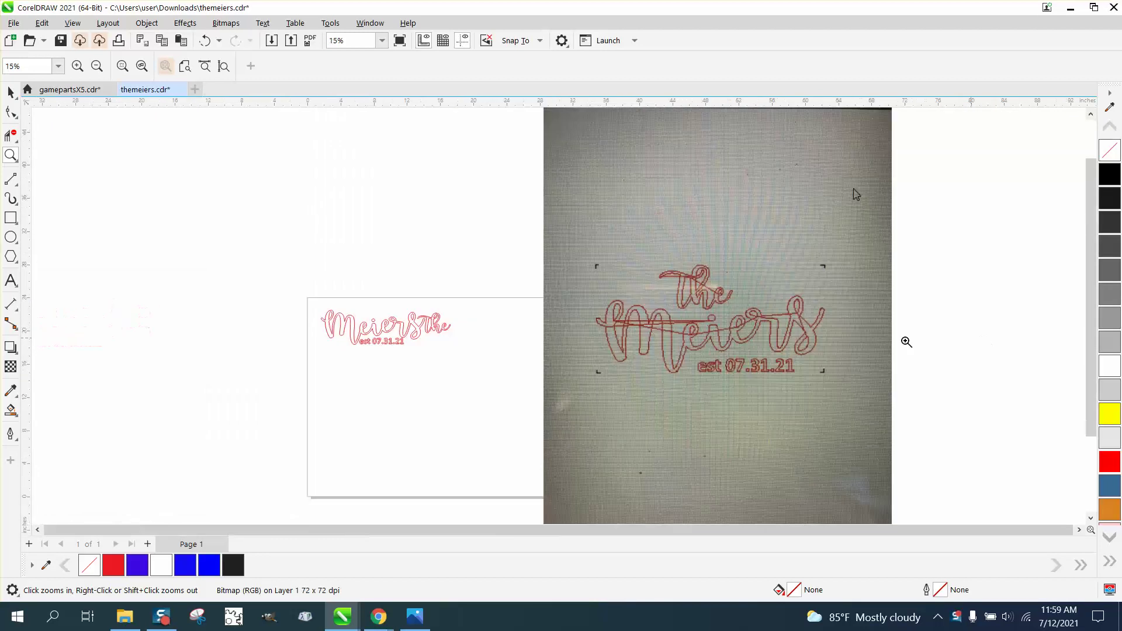
{"action": "left_click_drag", "start_coordinate": [305, 302], "coordinate": [501, 364]}
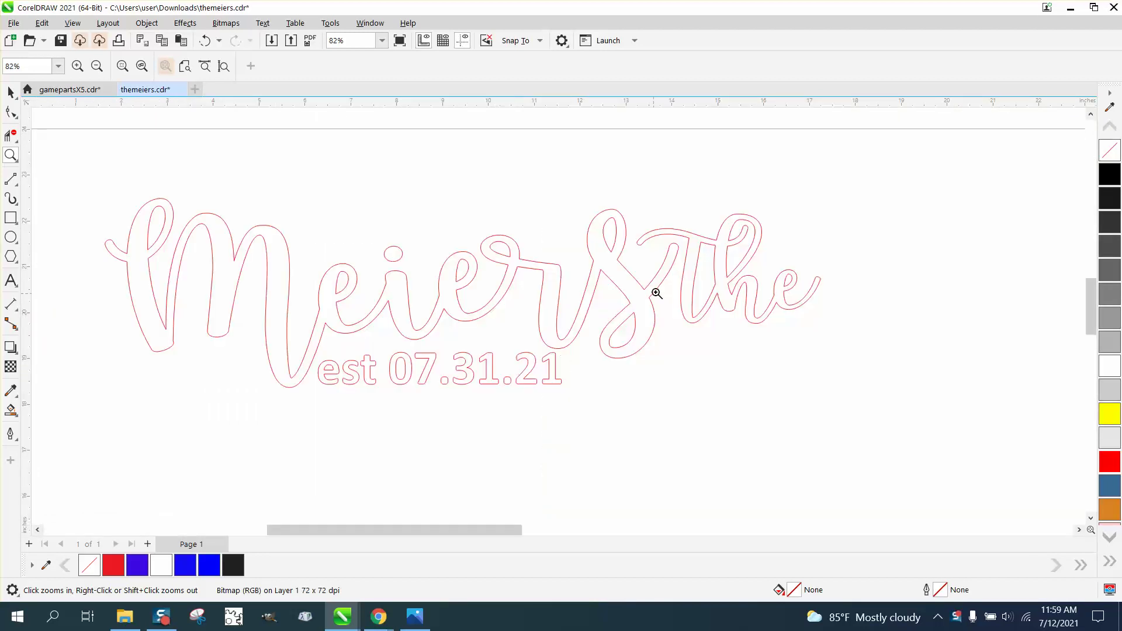
{"action": "left_click", "coordinate": [11, 92]}
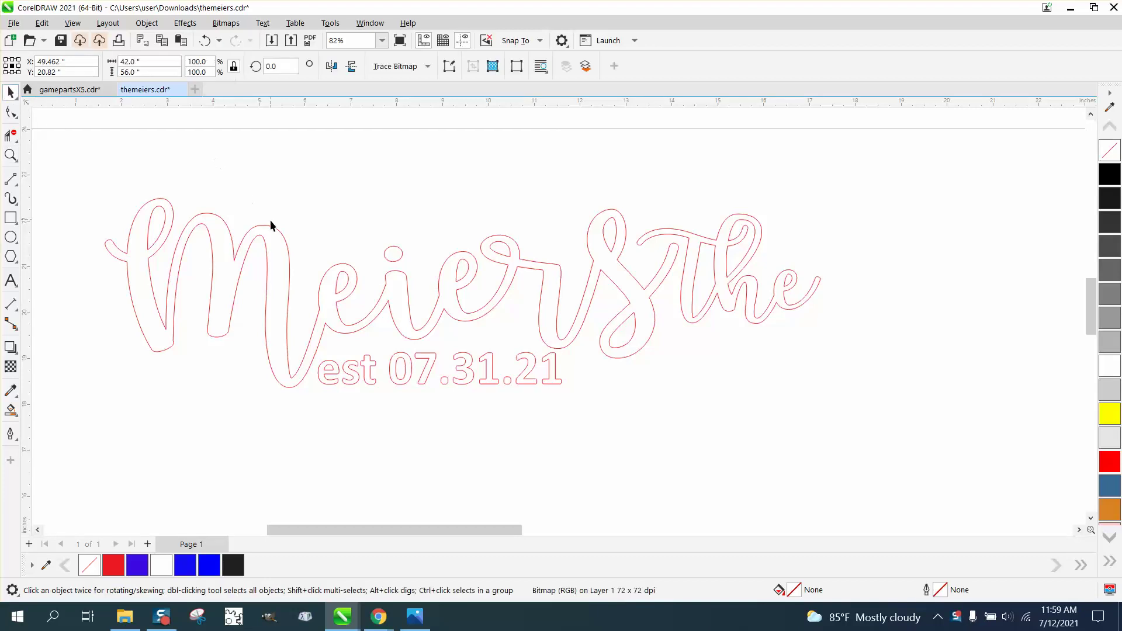
{"action": "left_click_drag", "start_coordinate": [271, 226], "coordinate": [272, 204]}
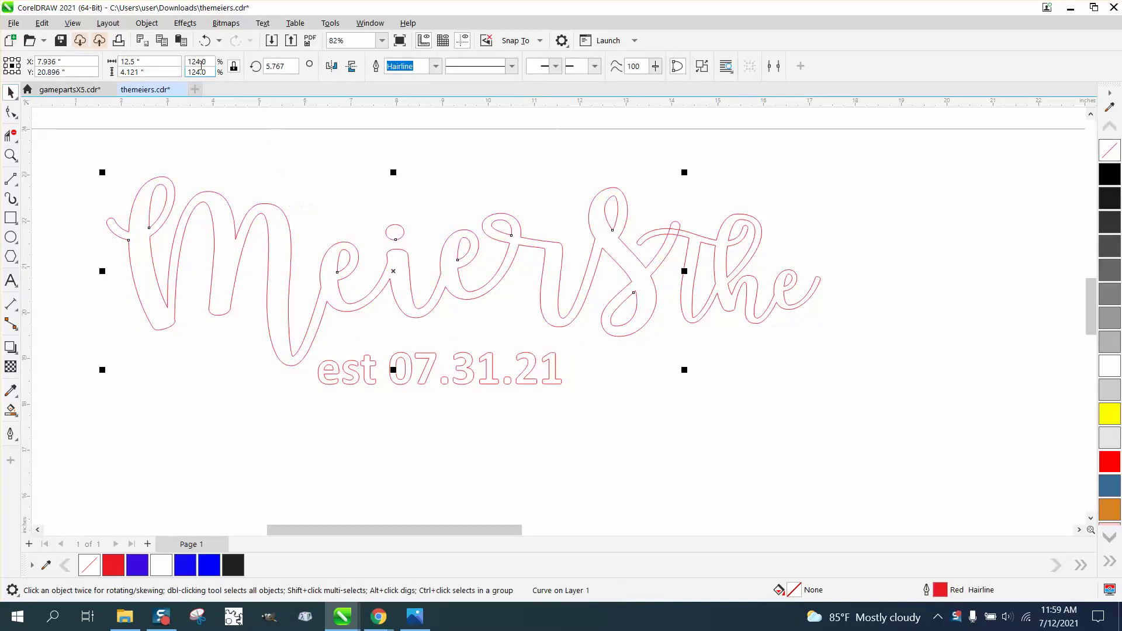
{"action": "left_click", "coordinate": [204, 41]}
Drag the background reference photo slightly left, leaving the traced lettering in place
{"action": "scroll", "coordinate": [264, 363], "scroll_direction": "down", "scroll_amount": 3}
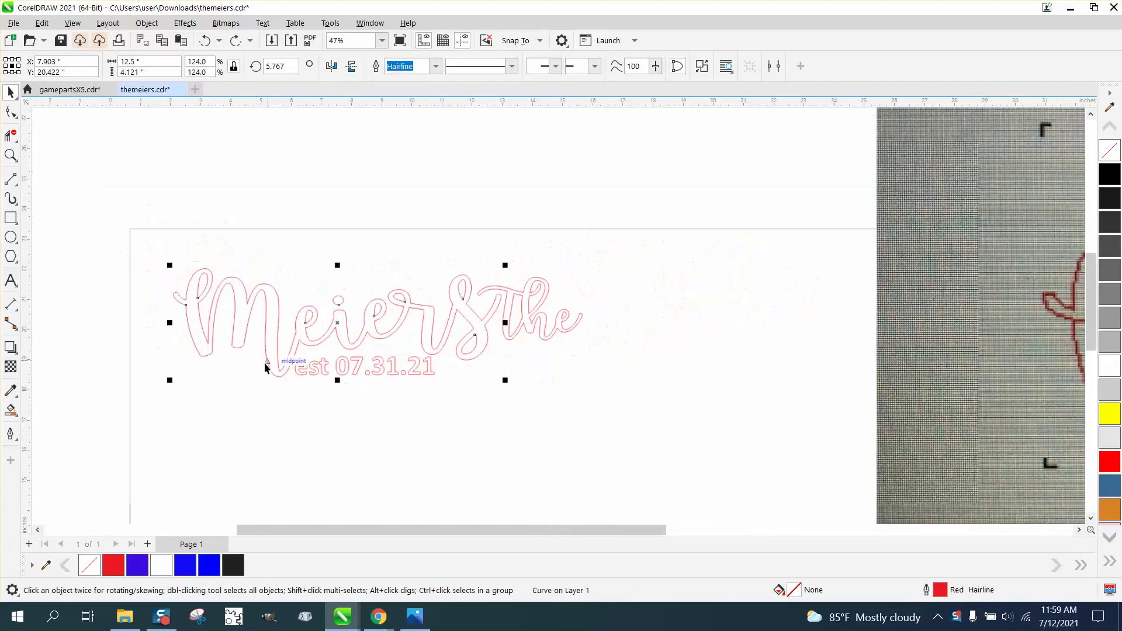
{"action": "scroll", "coordinate": [264, 362], "scroll_direction": "down", "scroll_amount": 1}
{"action": "left_click_drag", "start_coordinate": [979, 332], "coordinate": [879, 330]}
{"action": "scroll", "coordinate": [870, 326], "scroll_direction": "down", "scroll_amount": 3}
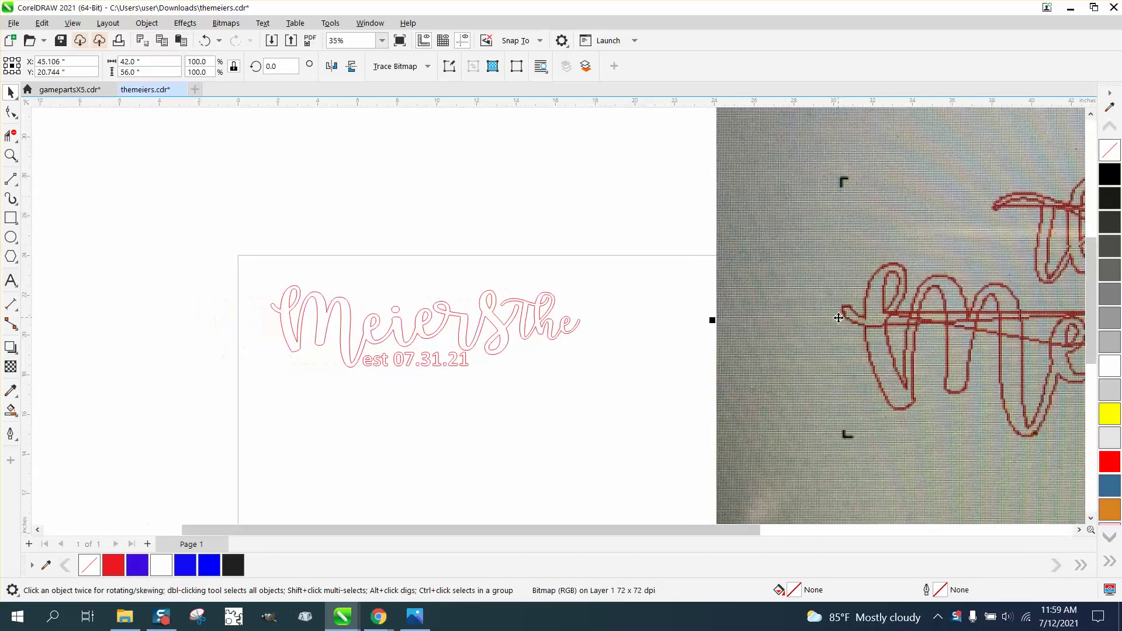
{"action": "scroll", "coordinate": [912, 329], "scroll_direction": "down", "scroll_amount": 1}
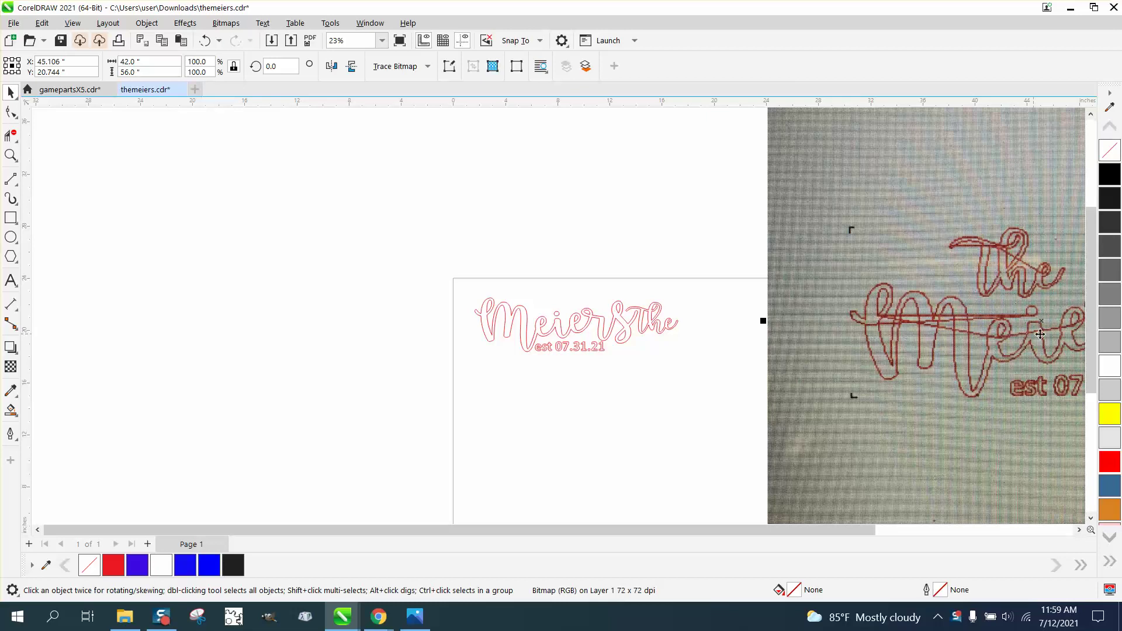
{"action": "scroll", "coordinate": [922, 311], "scroll_direction": "down", "scroll_amount": 1}
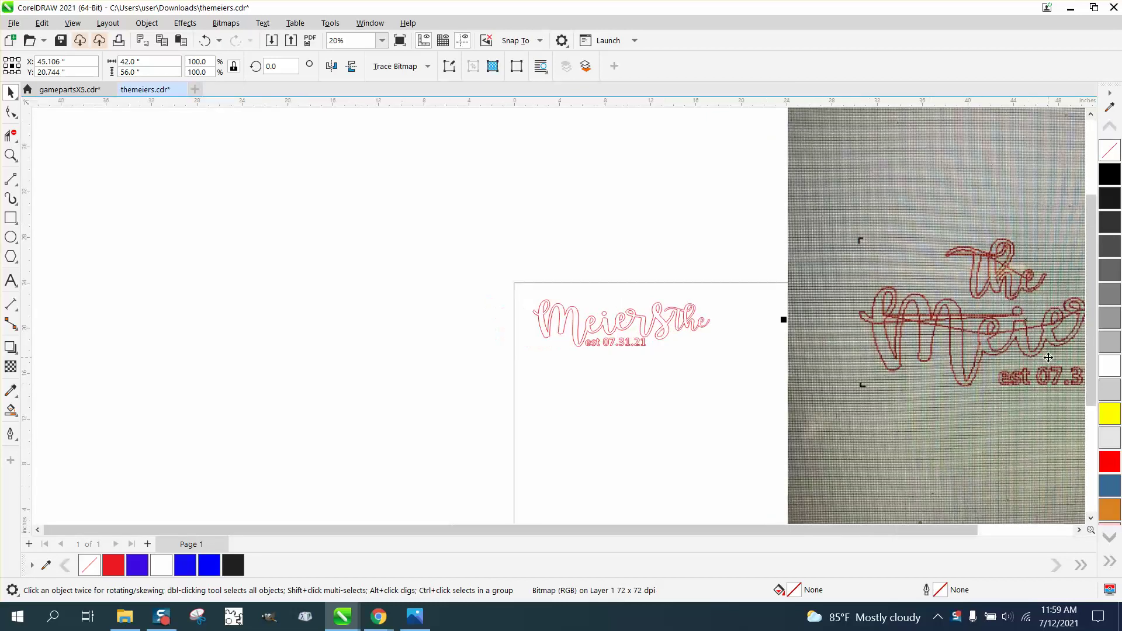
Marquee-zoom on the whole design and on the 07 digits, then zoom back out to 187%
{"action": "left_click", "coordinate": [10, 155]}
{"action": "left_click_drag", "start_coordinate": [501, 276], "coordinate": [772, 363]}
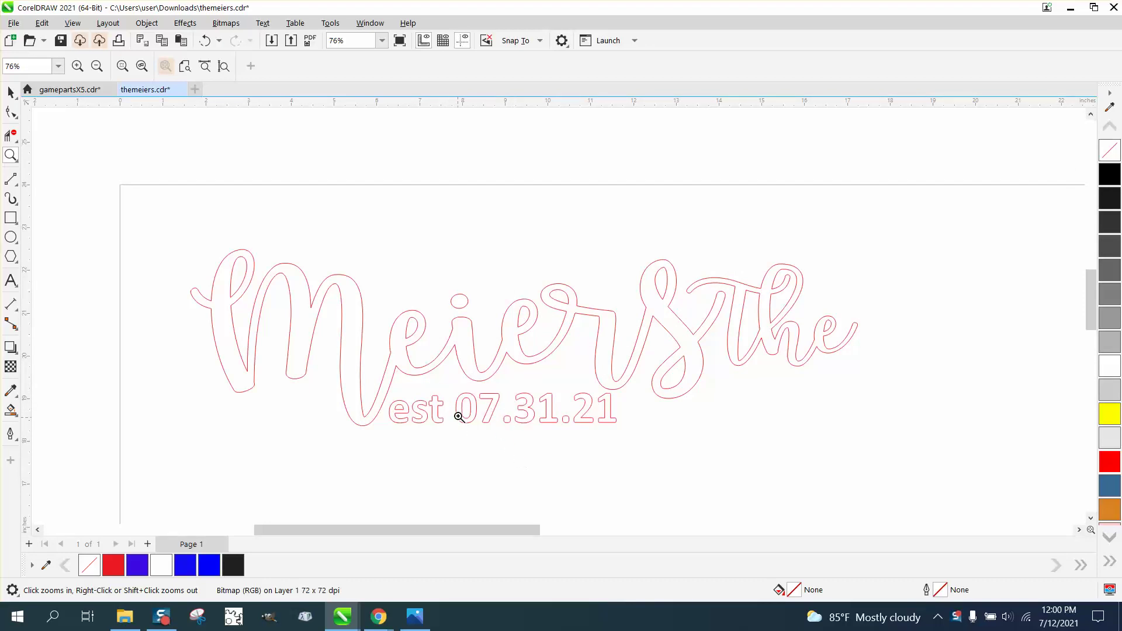
{"action": "left_click_drag", "start_coordinate": [454, 389], "coordinate": [519, 448]}
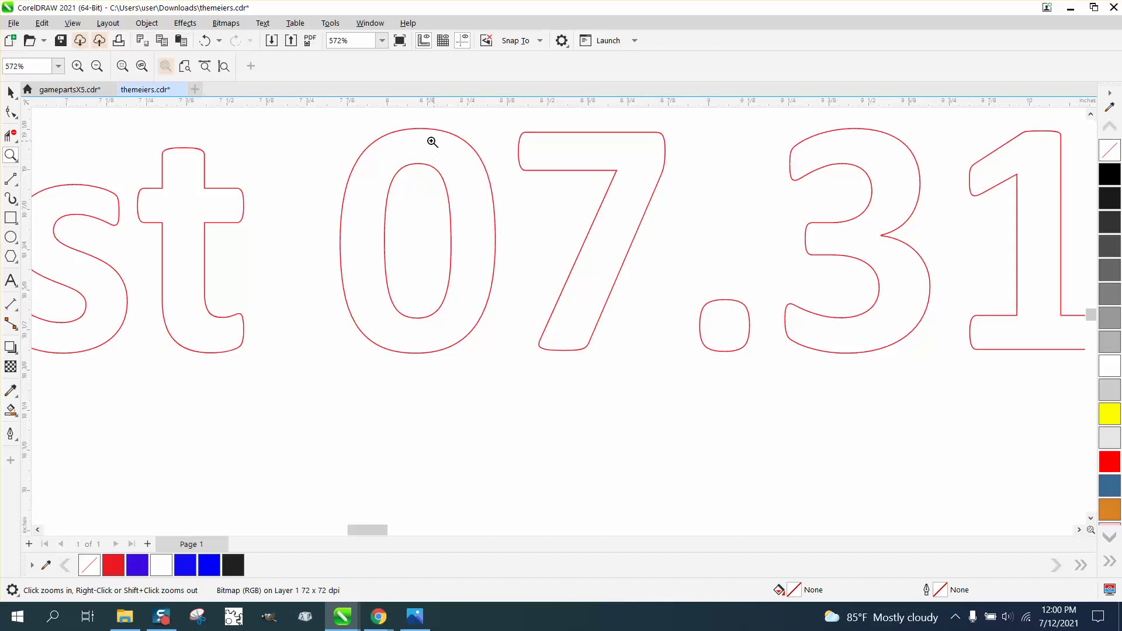
{"action": "scroll", "coordinate": [471, 305], "scroll_direction": "down", "scroll_amount": 1}
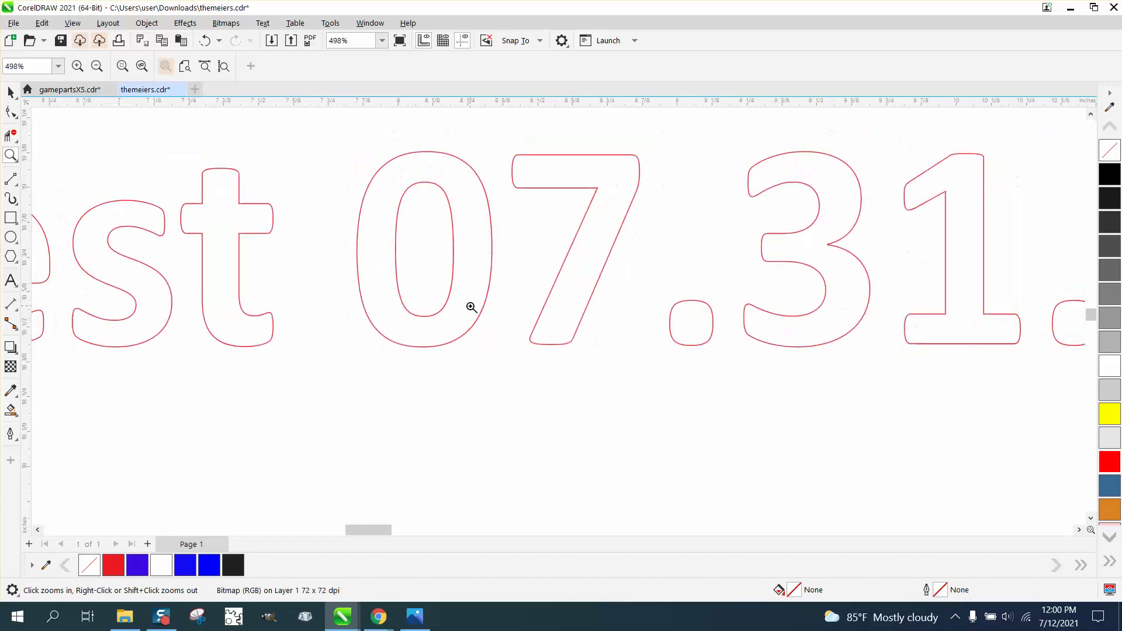
{"action": "scroll", "coordinate": [473, 309], "scroll_direction": "down", "scroll_amount": 1}
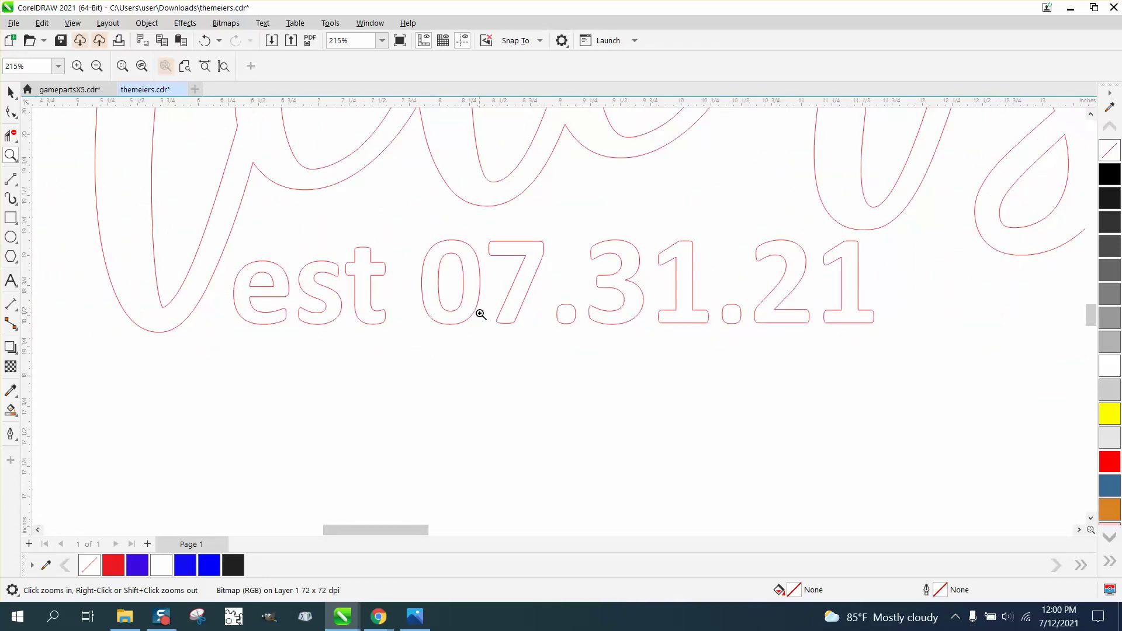
{"action": "scroll", "coordinate": [451, 303], "scroll_direction": "down", "scroll_amount": 1}
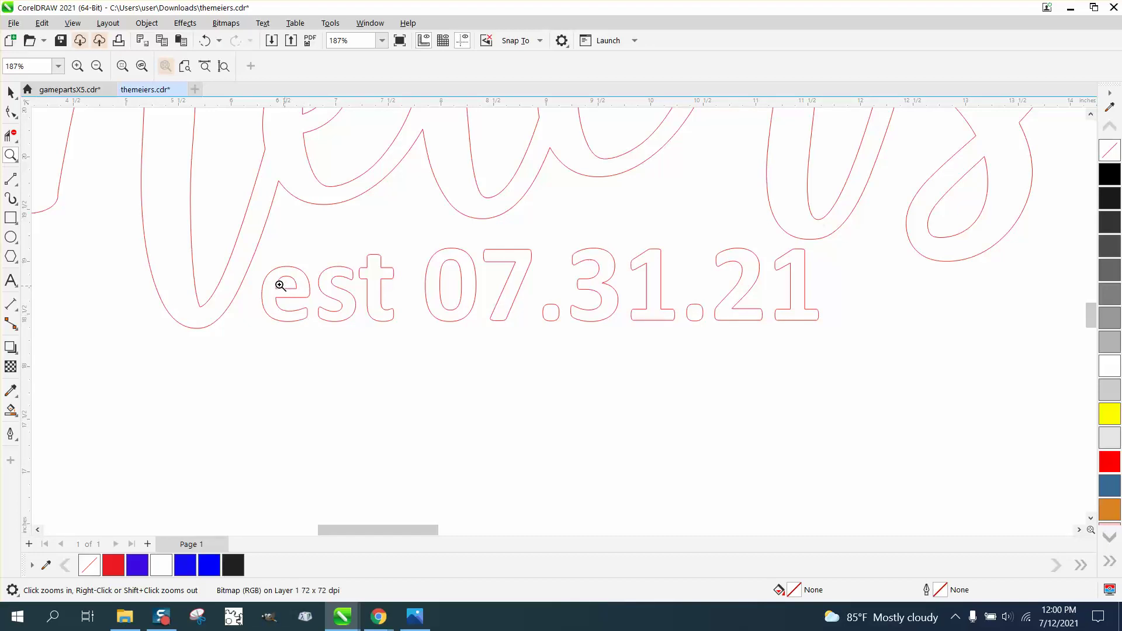
Break the est 07.31.21 text apart into words, then split 'est' into separate letters
{"action": "left_click", "coordinate": [11, 135]}
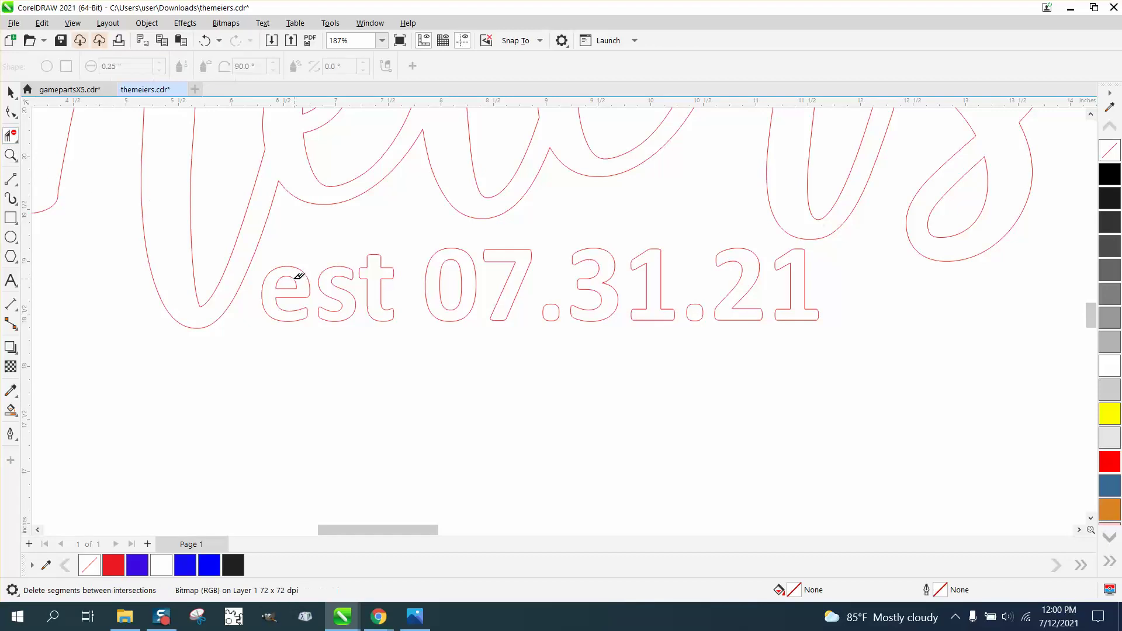
{"action": "left_click", "coordinate": [11, 93]}
{"action": "left_click", "coordinate": [289, 275]}
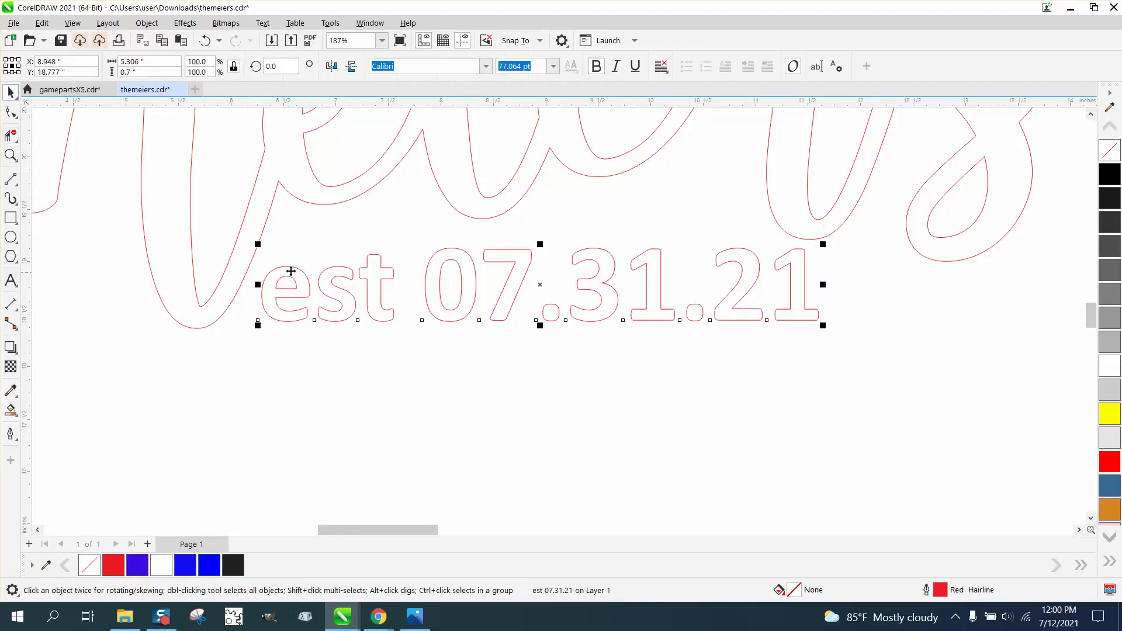
{"action": "left_click", "coordinate": [147, 23]}
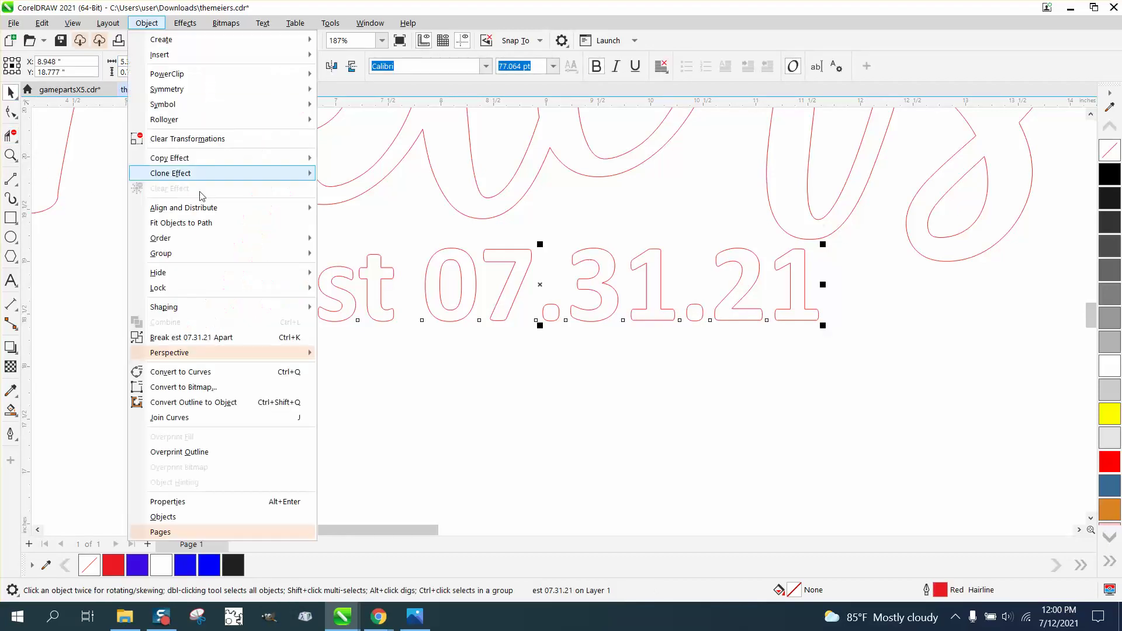
{"action": "mouse_move", "coordinate": [201, 246]}
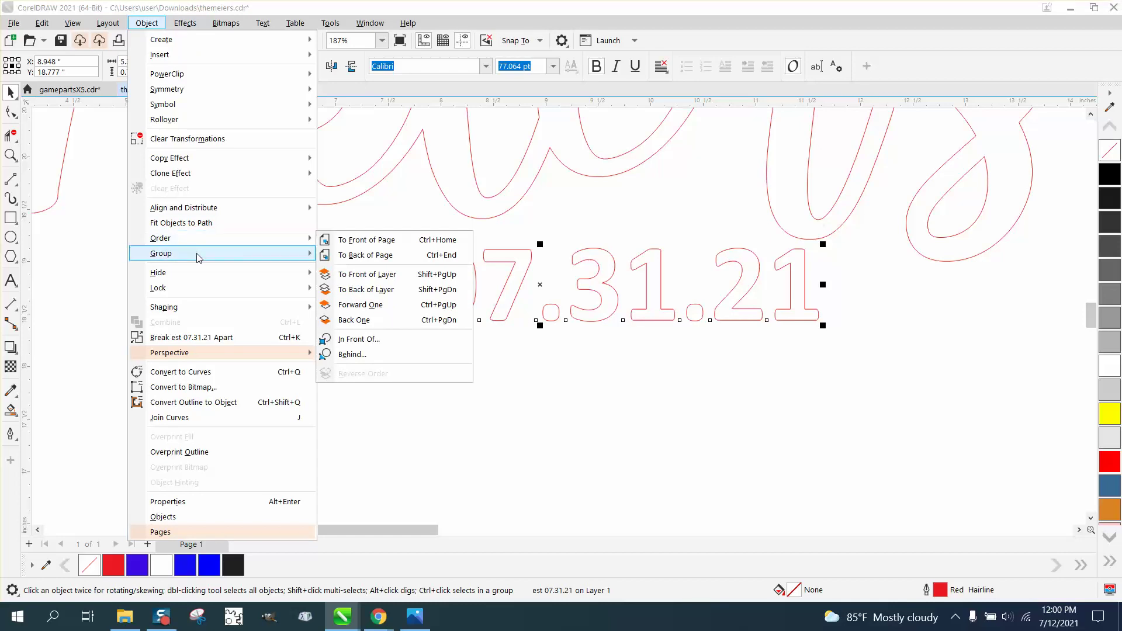
{"action": "left_click", "coordinate": [236, 339]}
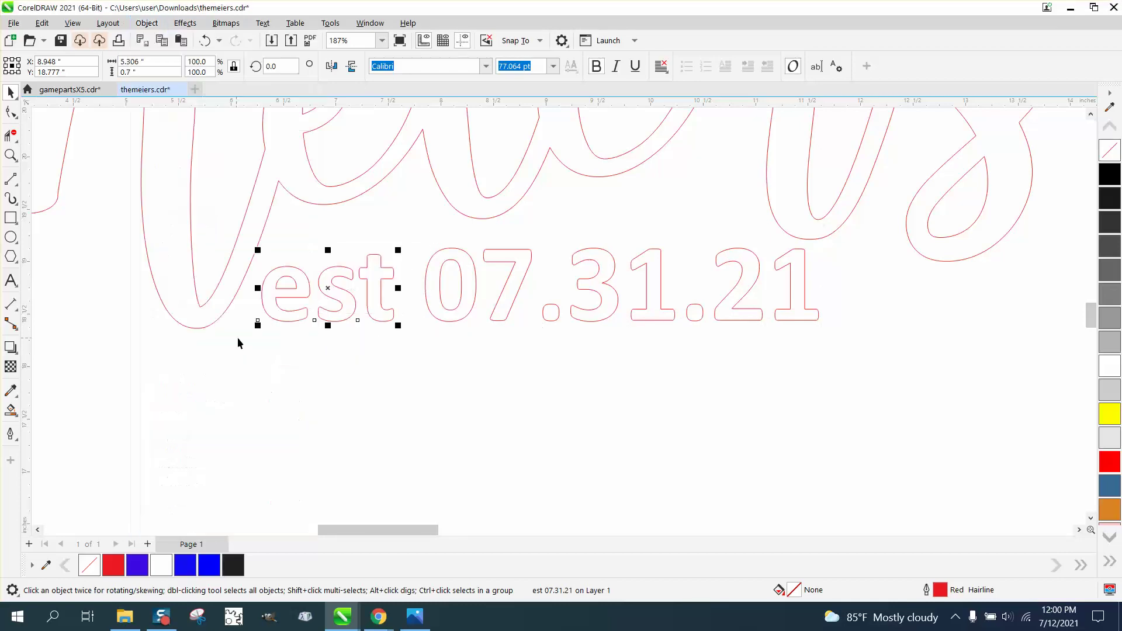
{"action": "left_click", "coordinate": [147, 23]}
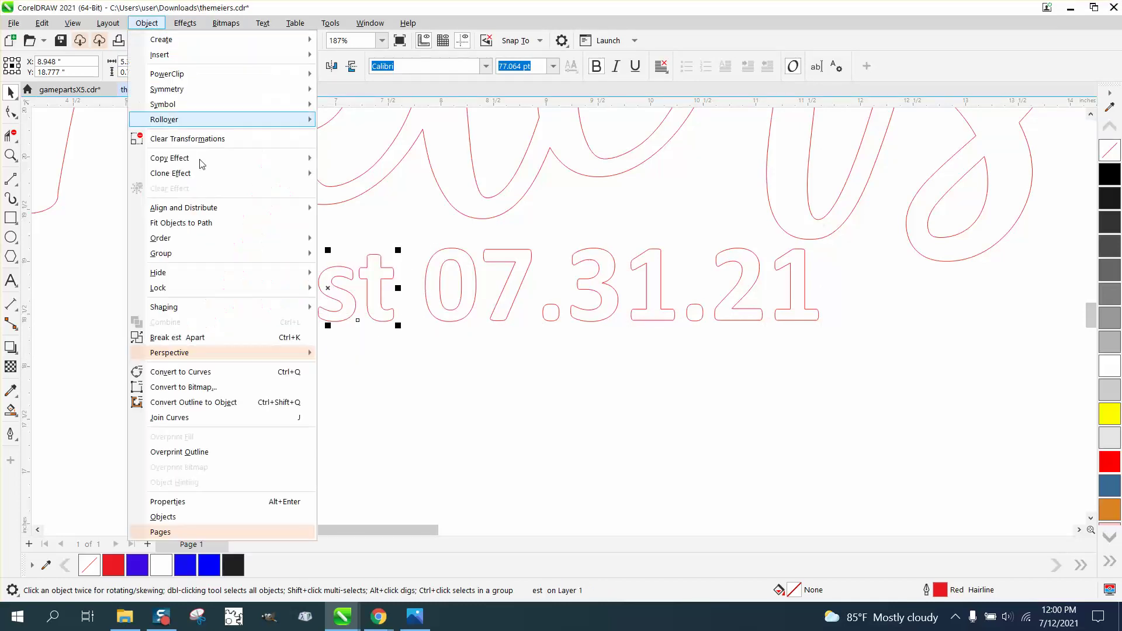
{"action": "left_click", "coordinate": [204, 342]}
Convert the letter e to curves and delete an overlapping segment inside it
{"action": "left_click", "coordinate": [10, 135]}
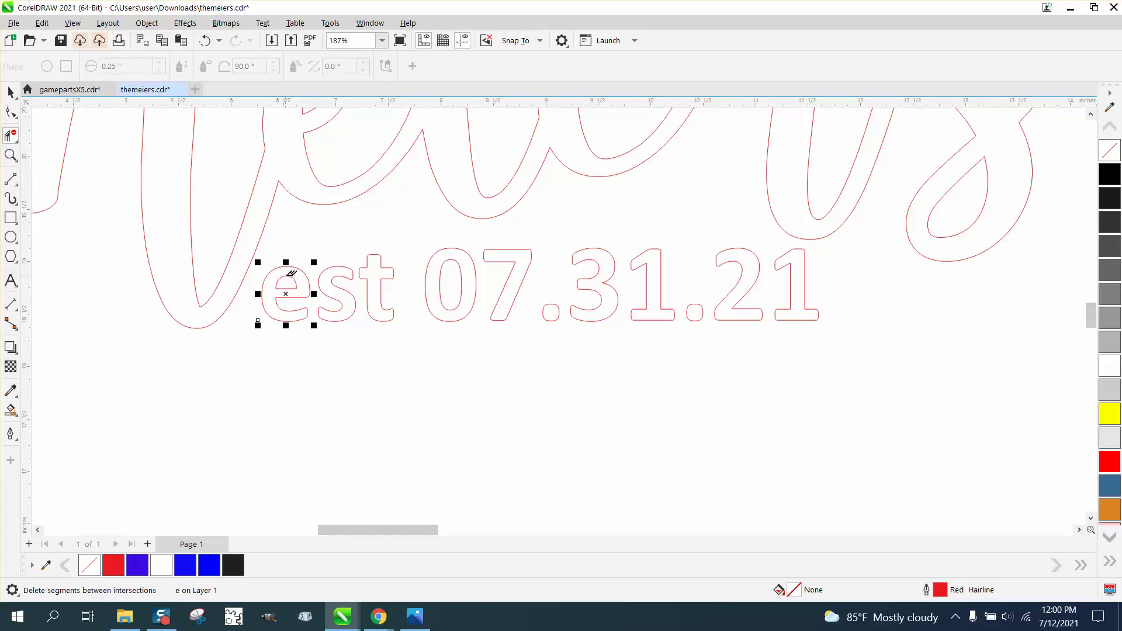
{"action": "left_click", "coordinate": [146, 23]}
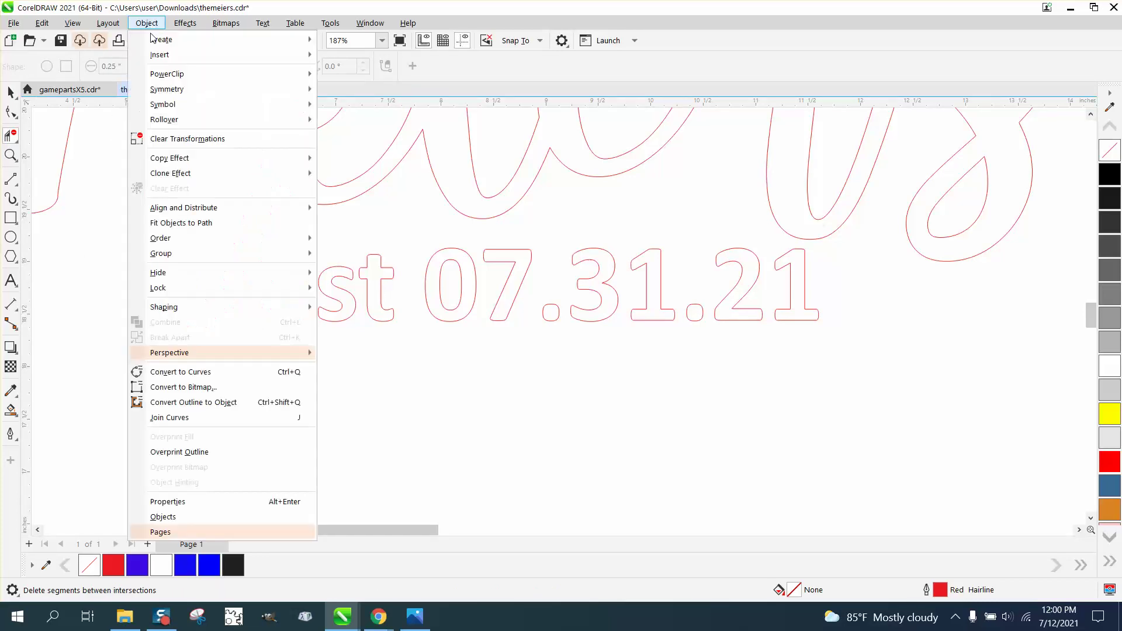
{"action": "left_click", "coordinate": [200, 375]}
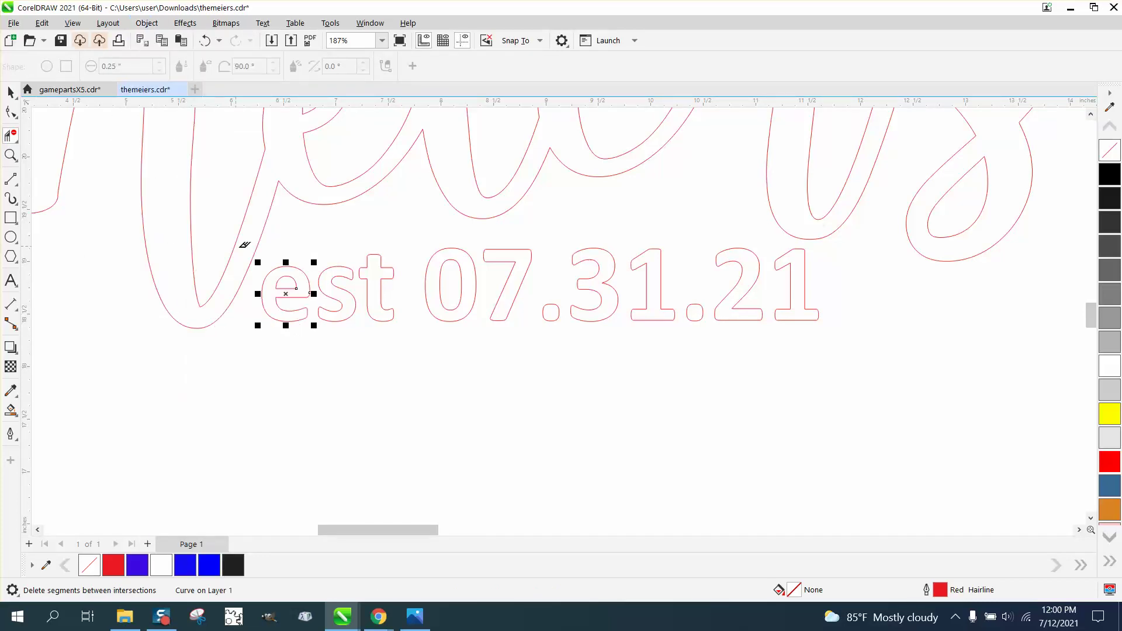
{"action": "left_click", "coordinate": [285, 272]}
Return to the Pick tool and undo the e's curve conversion and another est edit
{"action": "key", "text": "space"}
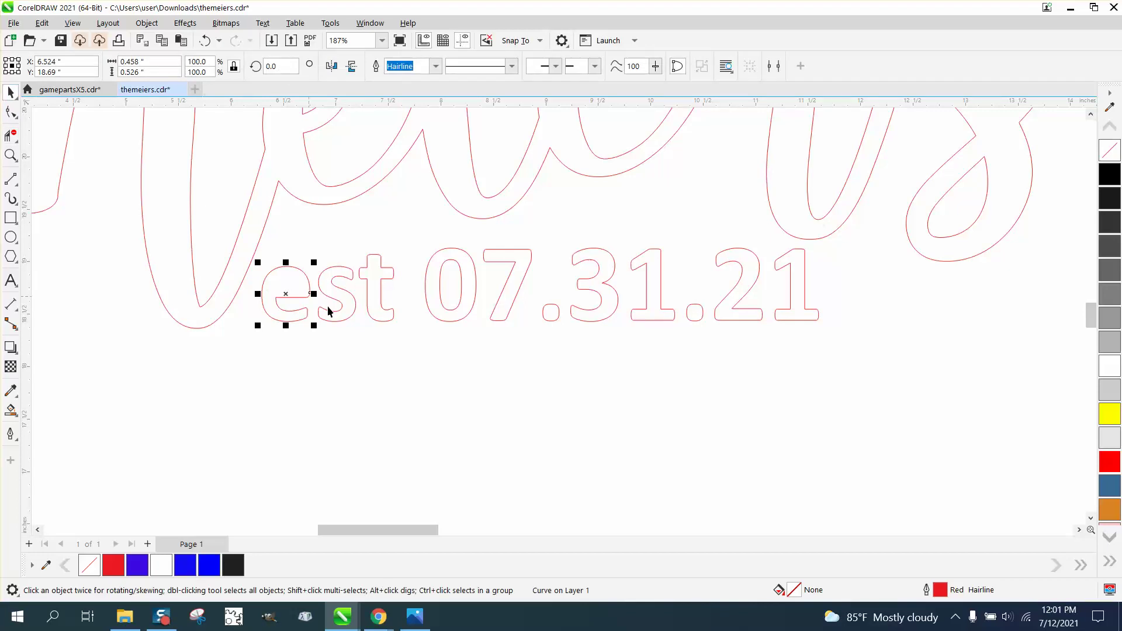
{"action": "scroll", "coordinate": [468, 362], "scroll_direction": "down", "scroll_amount": 1}
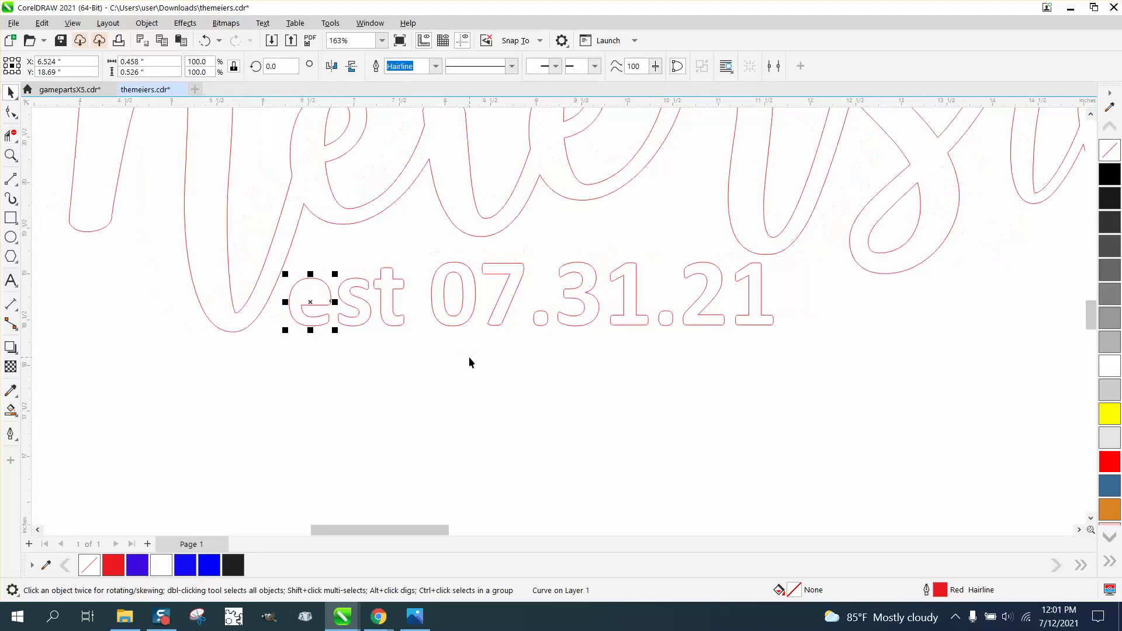
{"action": "left_click", "coordinate": [206, 42]}
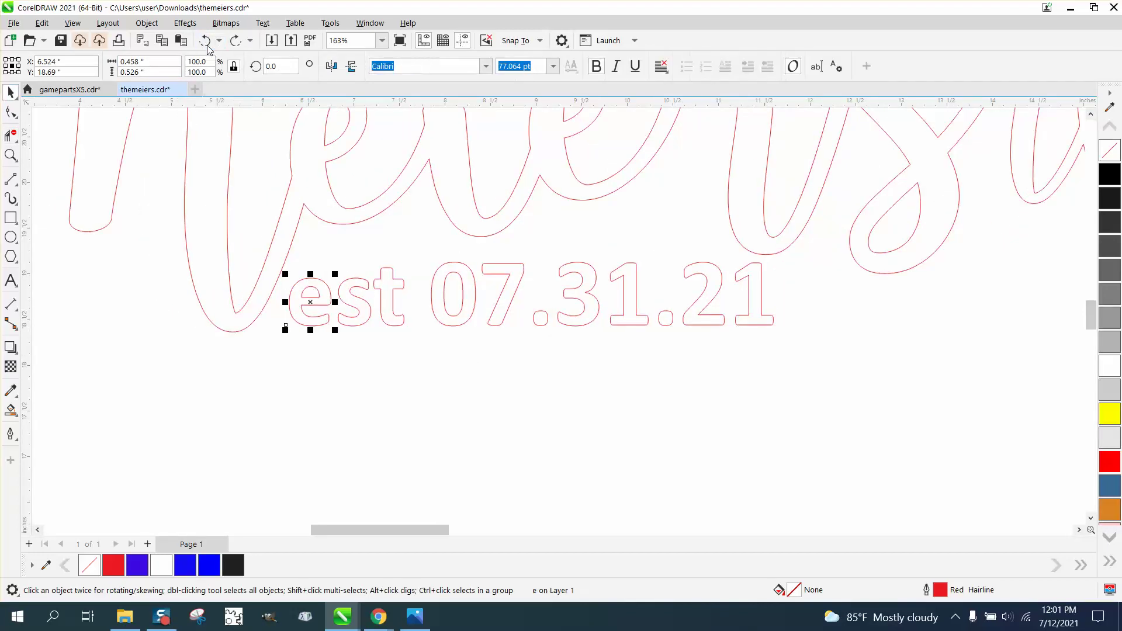
{"action": "left_click", "coordinate": [205, 42]}
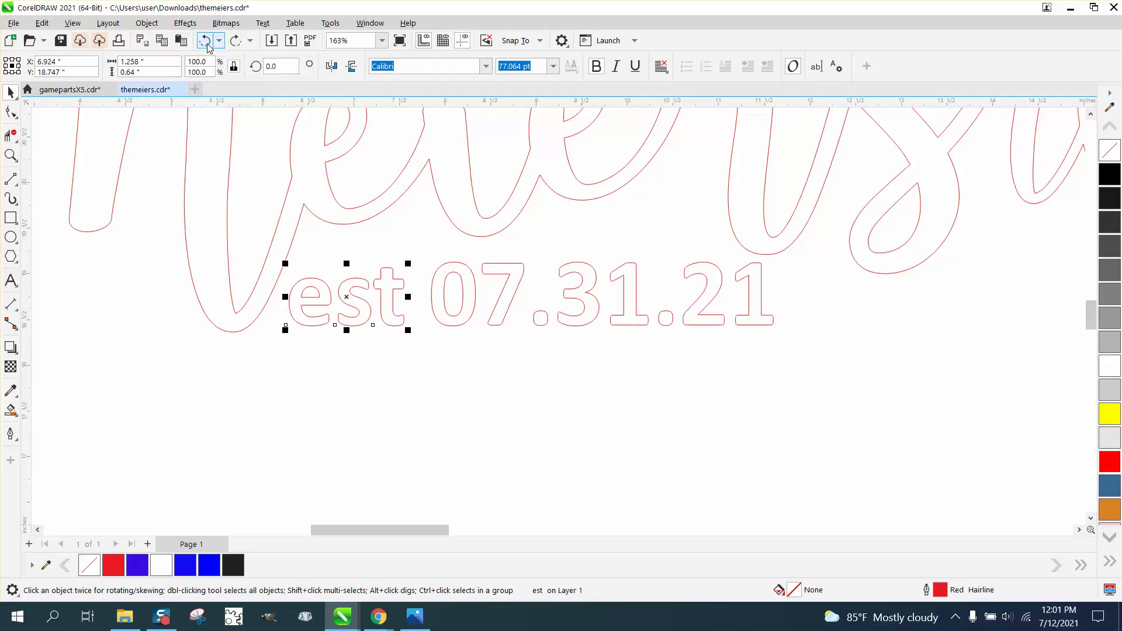
Undo the last est edit, drag the reference photo below the page, and select the lettering
{"action": "left_click", "coordinate": [206, 43]}
{"action": "scroll", "coordinate": [272, 299], "scroll_direction": "down", "scroll_amount": 6}
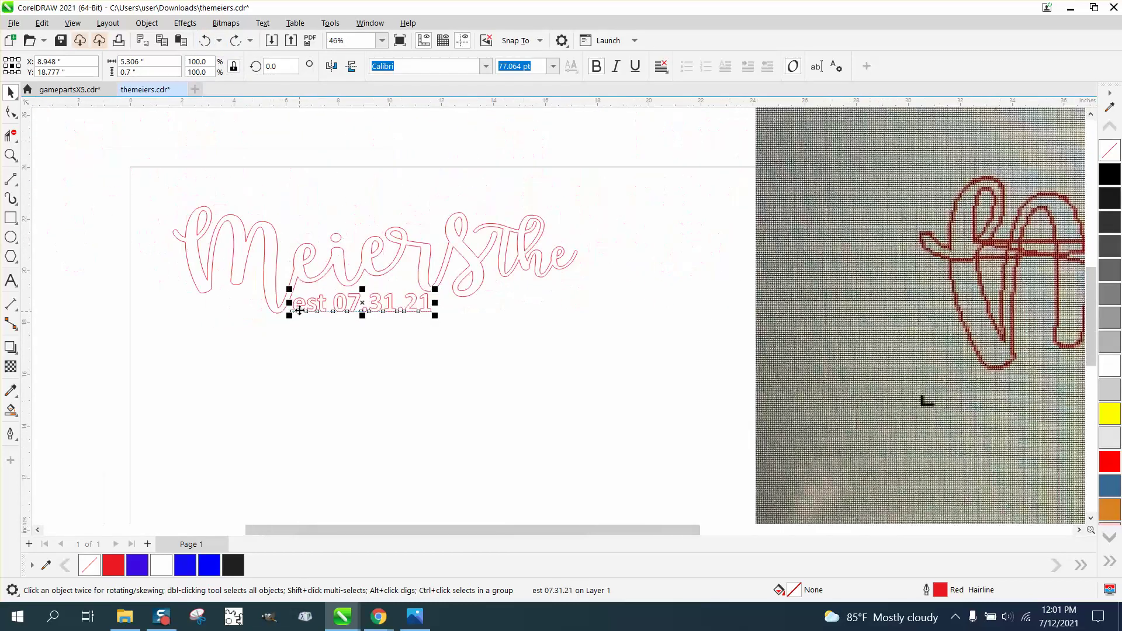
{"action": "left_click_drag", "start_coordinate": [873, 304], "coordinate": [881, 300]}
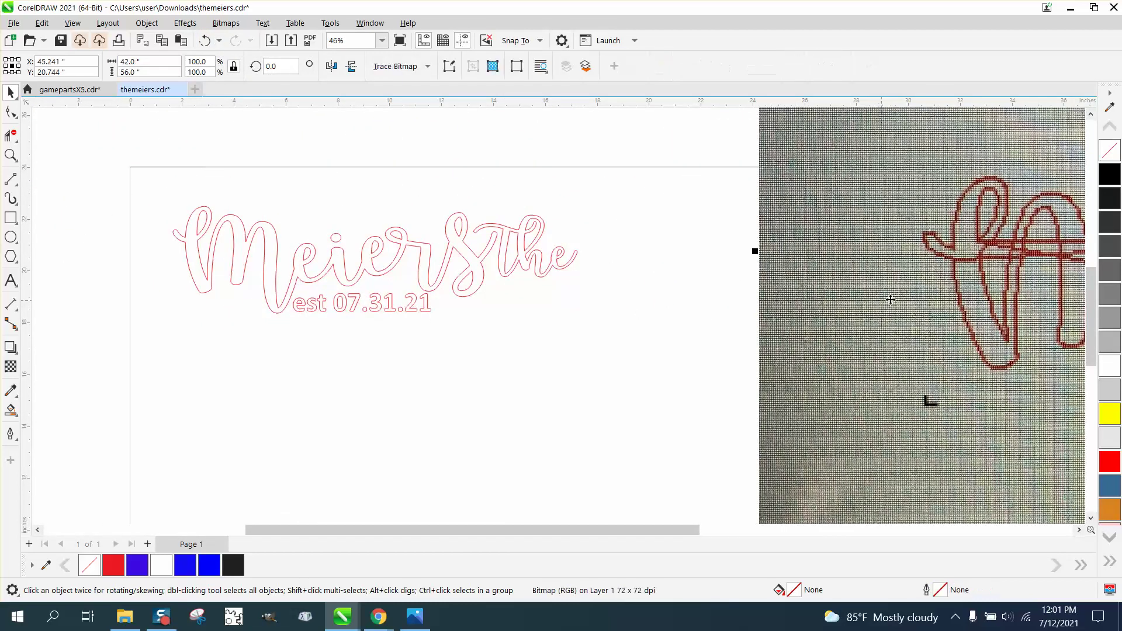
{"action": "left_click_drag", "start_coordinate": [1007, 260], "coordinate": [970, 399]}
{"action": "scroll", "coordinate": [918, 348], "scroll_direction": "down", "scroll_amount": 2}
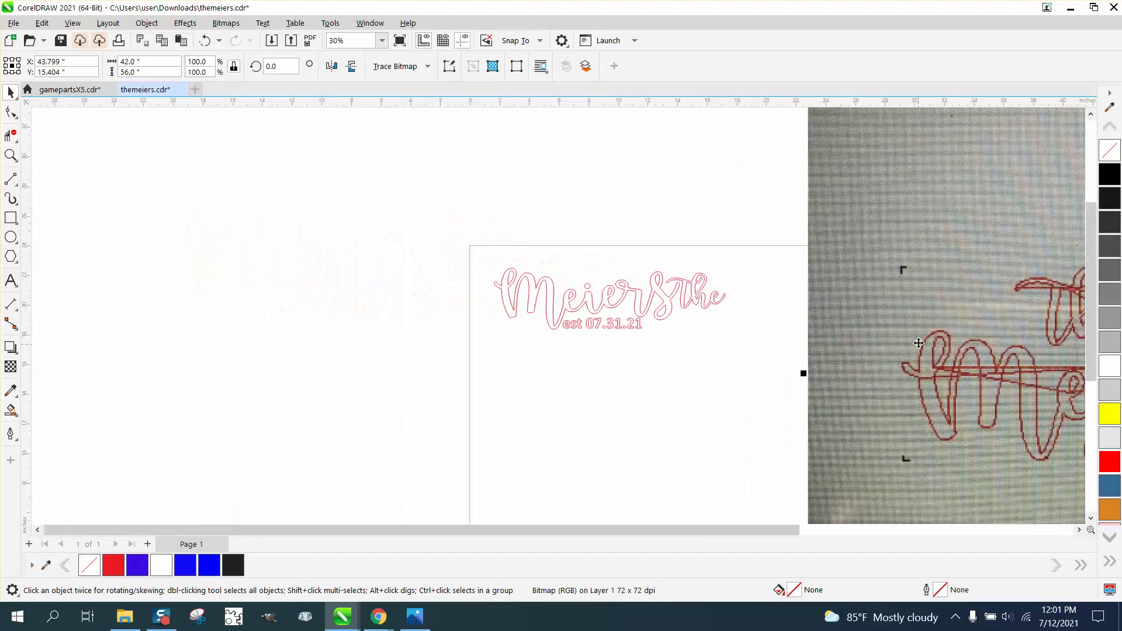
{"action": "left_click_drag", "start_coordinate": [933, 255], "coordinate": [961, 434]}
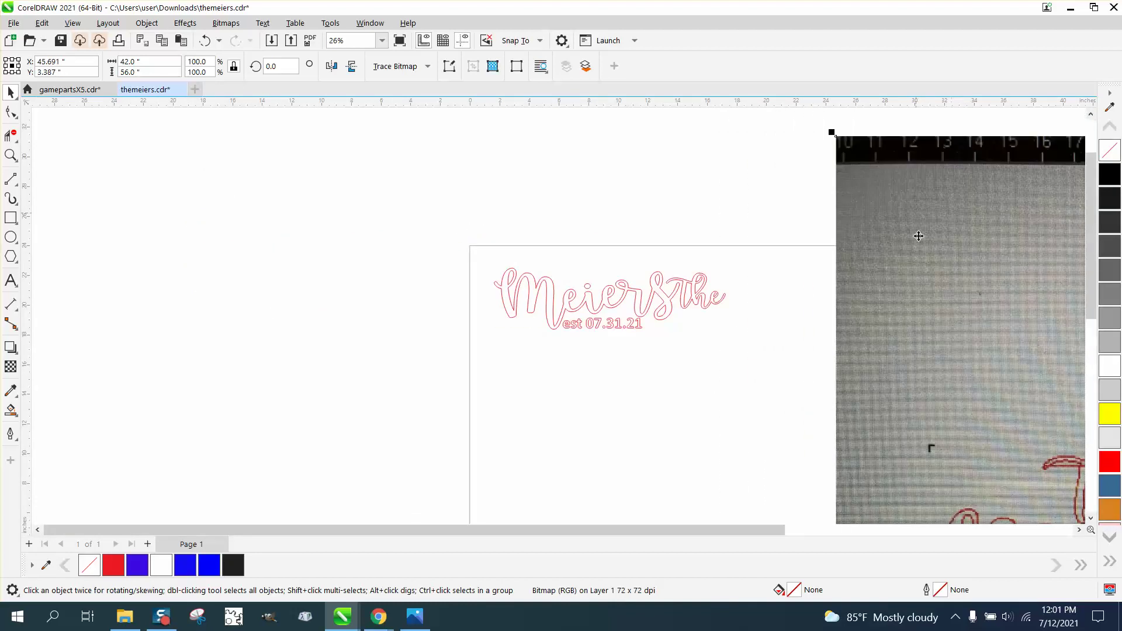
{"action": "left_click_drag", "start_coordinate": [919, 236], "coordinate": [938, 485]}
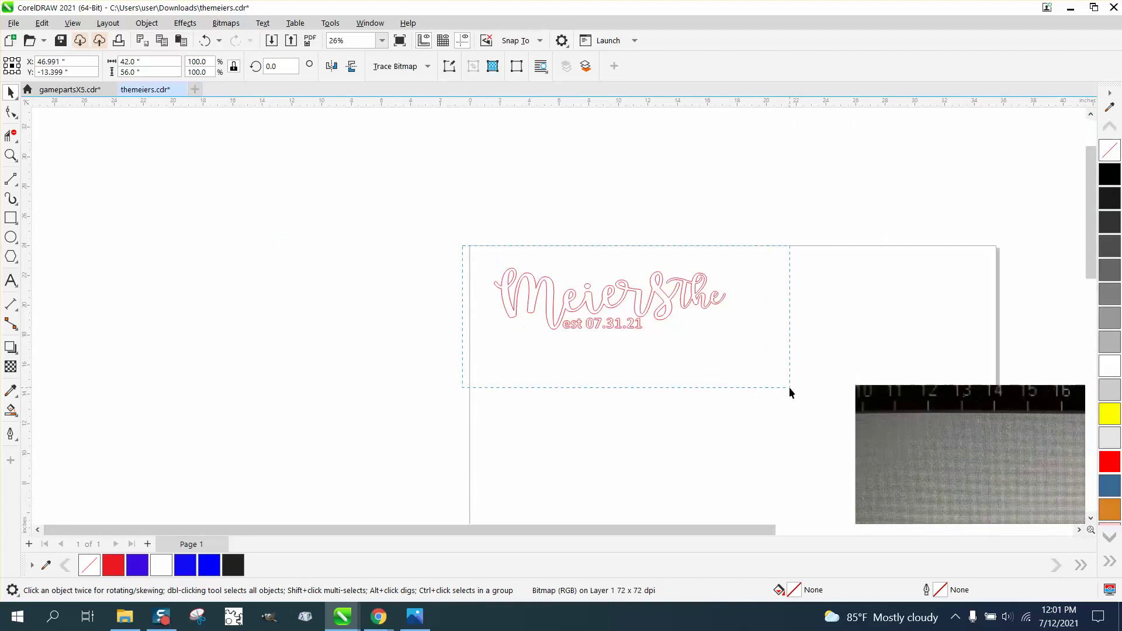
{"action": "left_click_drag", "start_coordinate": [789, 387], "coordinate": [789, 387]}
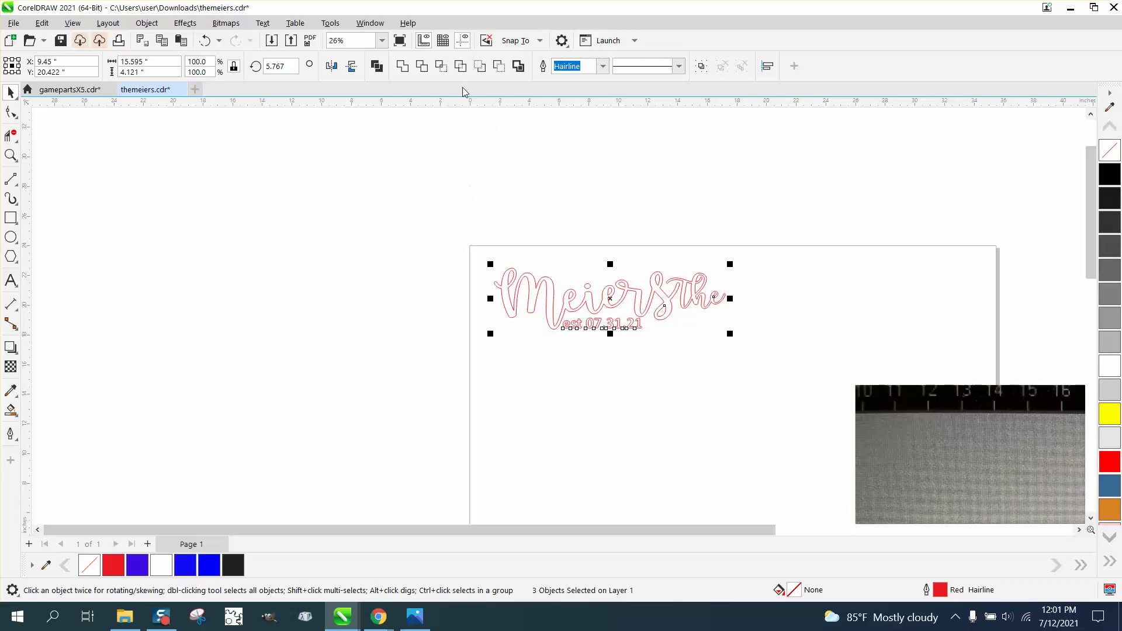
Deselect everything and set the nudge distance to 16 inches
{"action": "left_click", "coordinate": [415, 153]}
{"action": "left_click", "coordinate": [412, 69]}
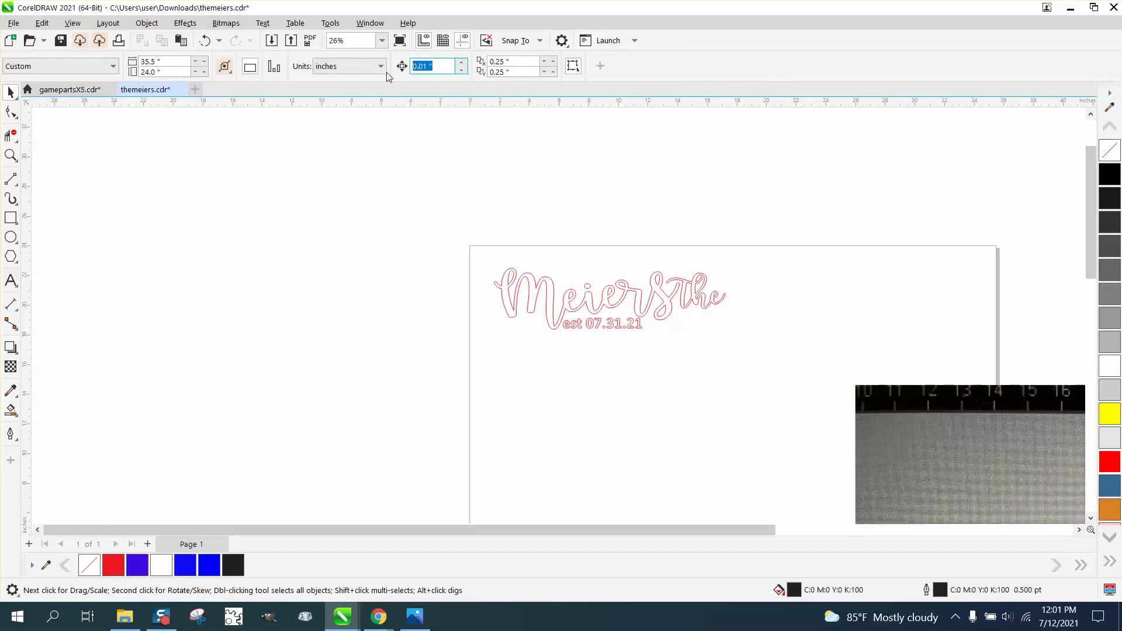
{"action": "type", "text": "16"}
{"action": "key", "text": "Return"}
Set duplicate distance X and Y both to 0 inches, then zoom in on the lettering
{"action": "left_click", "coordinate": [515, 62]}
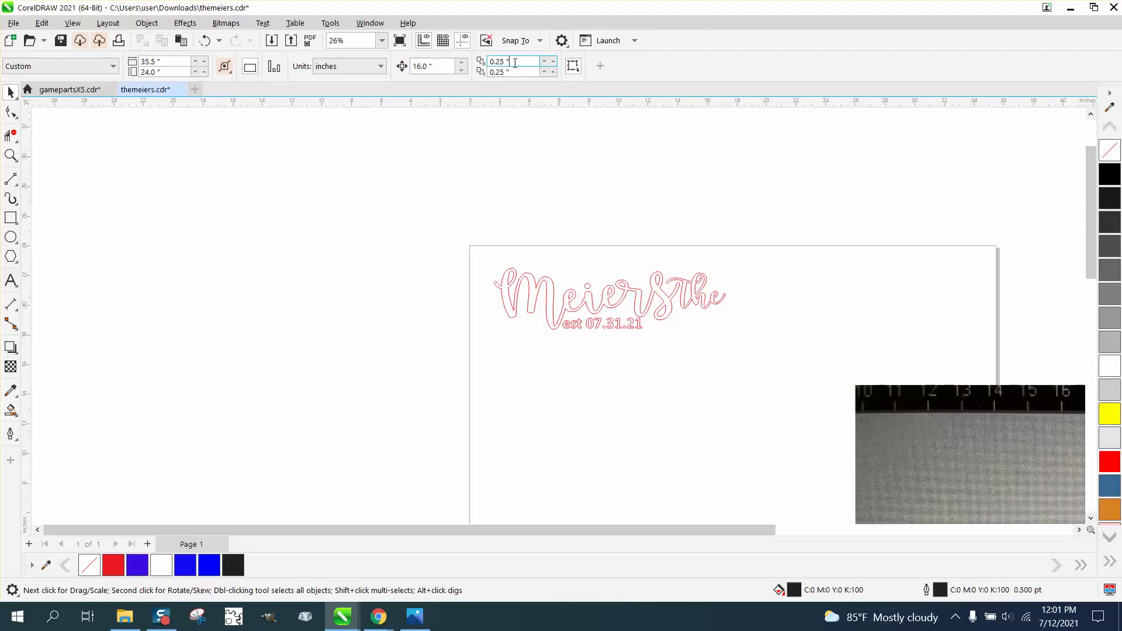
{"action": "left_click_drag", "start_coordinate": [515, 62], "coordinate": [462, 66]}
{"action": "type", "text": "0"}
{"action": "key", "text": "Tab"}
{"action": "type", "text": "0"}
{"action": "key", "text": "Return"}
{"action": "left_click", "coordinate": [11, 155]}
{"action": "left_click_drag", "start_coordinate": [484, 244], "coordinate": [1008, 447]}
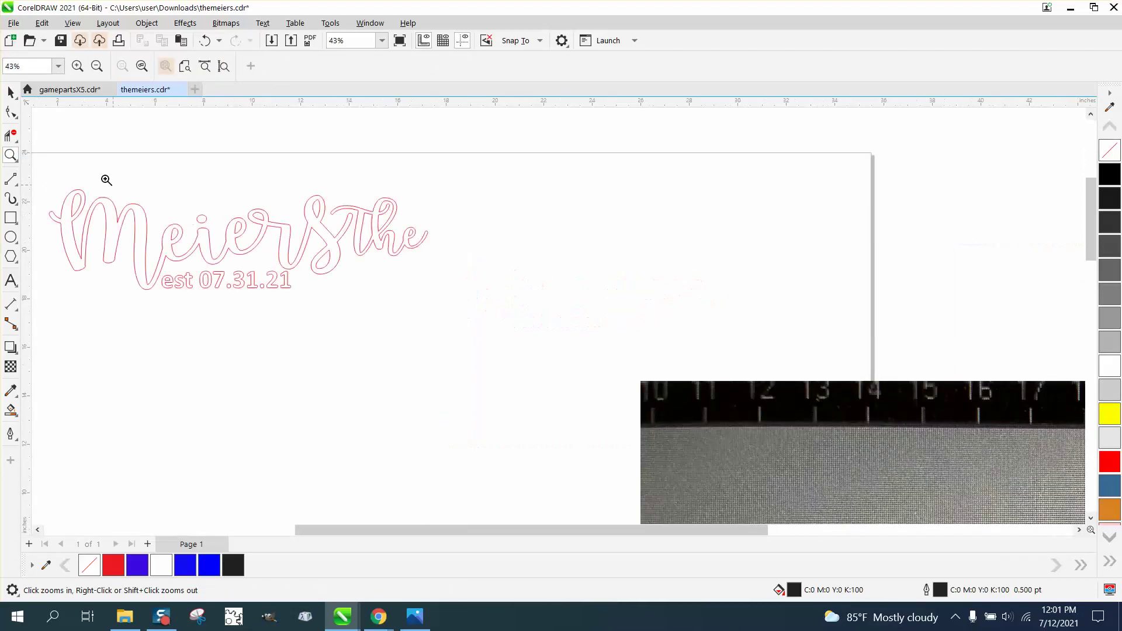
Choose the Smart Fill tool with black as its fill colour
{"action": "left_click", "coordinate": [10, 92]}
{"action": "left_click", "coordinate": [10, 412]}
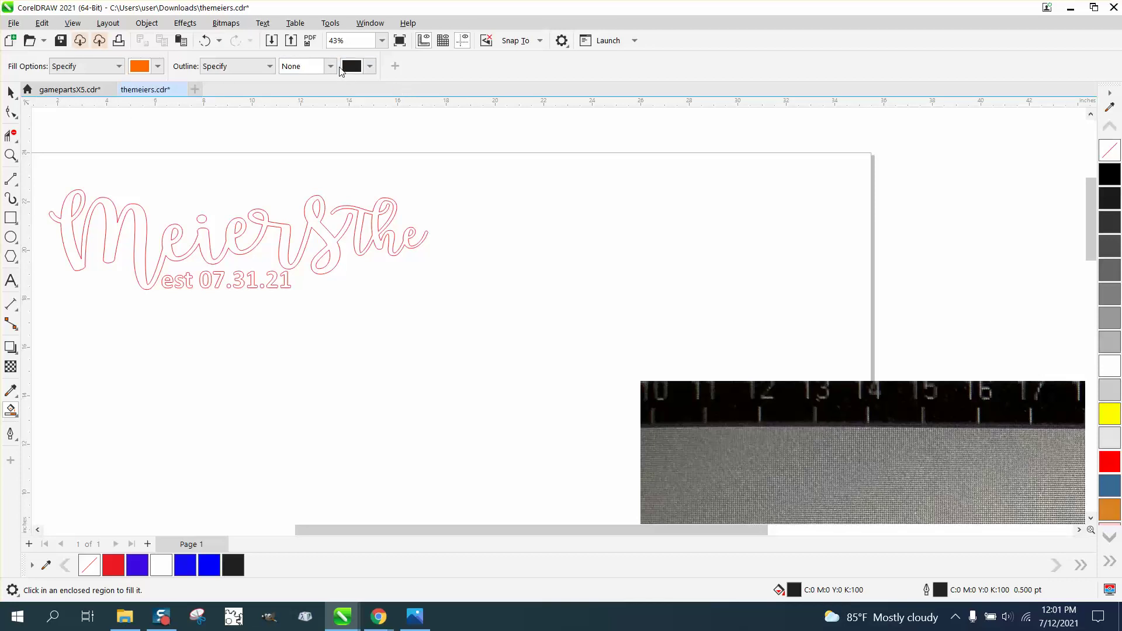
{"action": "left_click", "coordinate": [158, 66]}
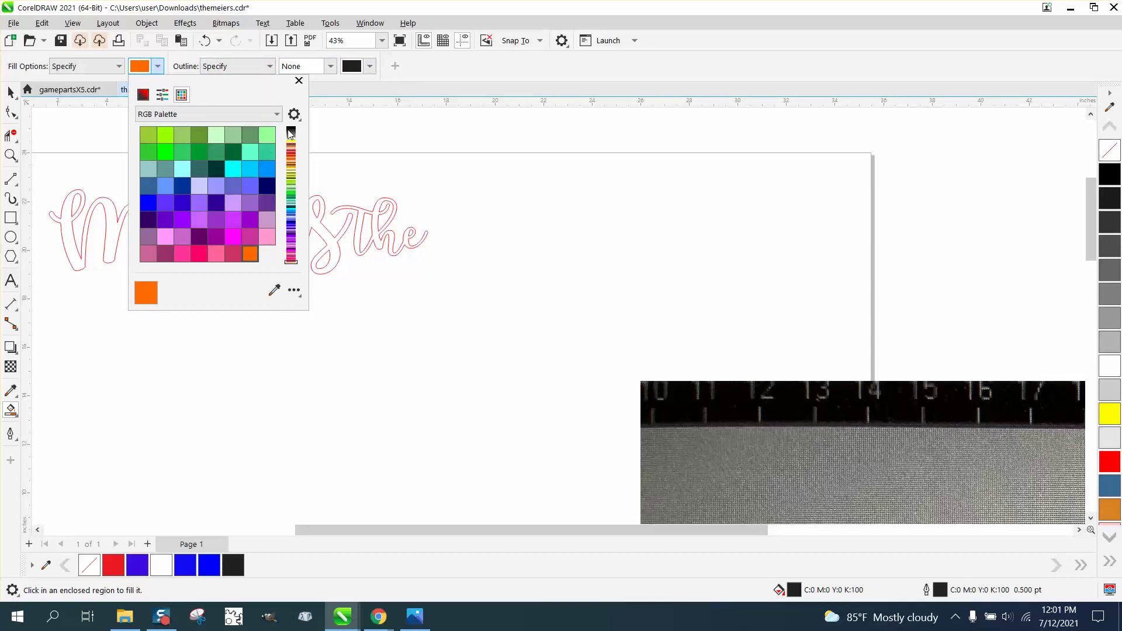
{"action": "left_click", "coordinate": [289, 133]}
{"action": "left_click", "coordinate": [149, 135]}
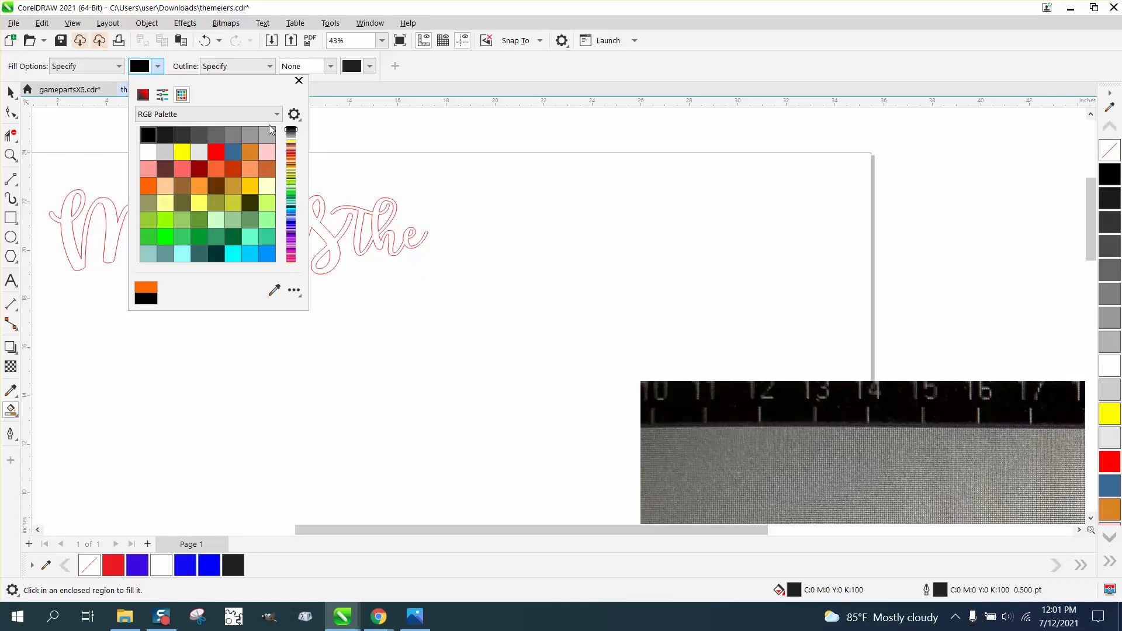
{"action": "left_click", "coordinate": [348, 136]}
Smart Fill Meiers and 'the' in black, nudging each 16 inches right, then fill a date period
{"action": "left_click", "coordinate": [114, 227]}
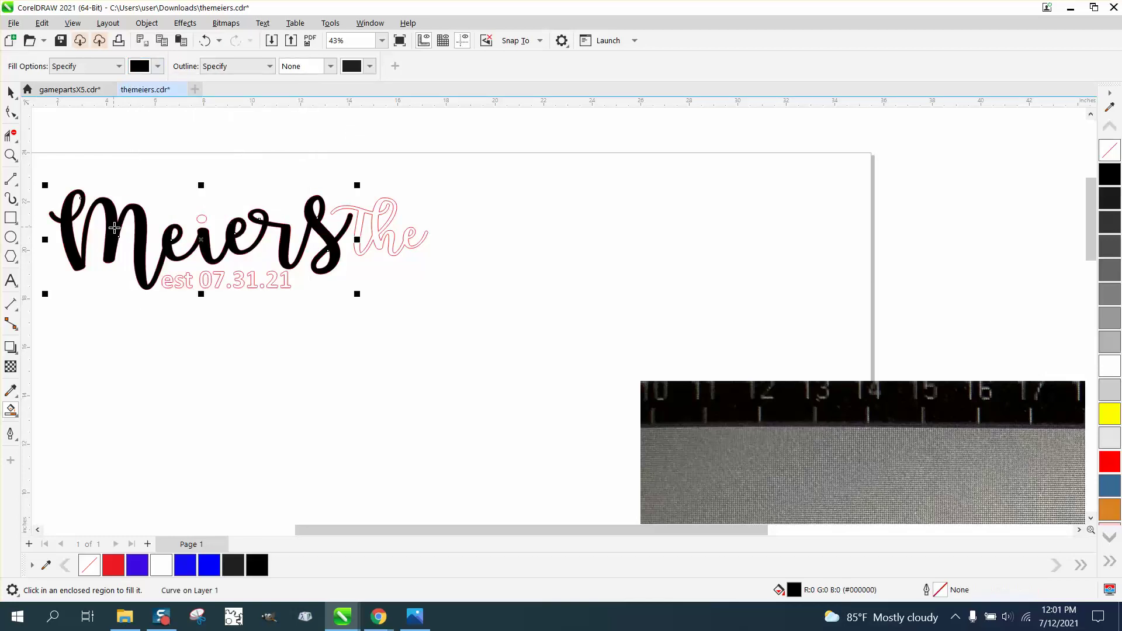
{"action": "key", "text": "Right"}
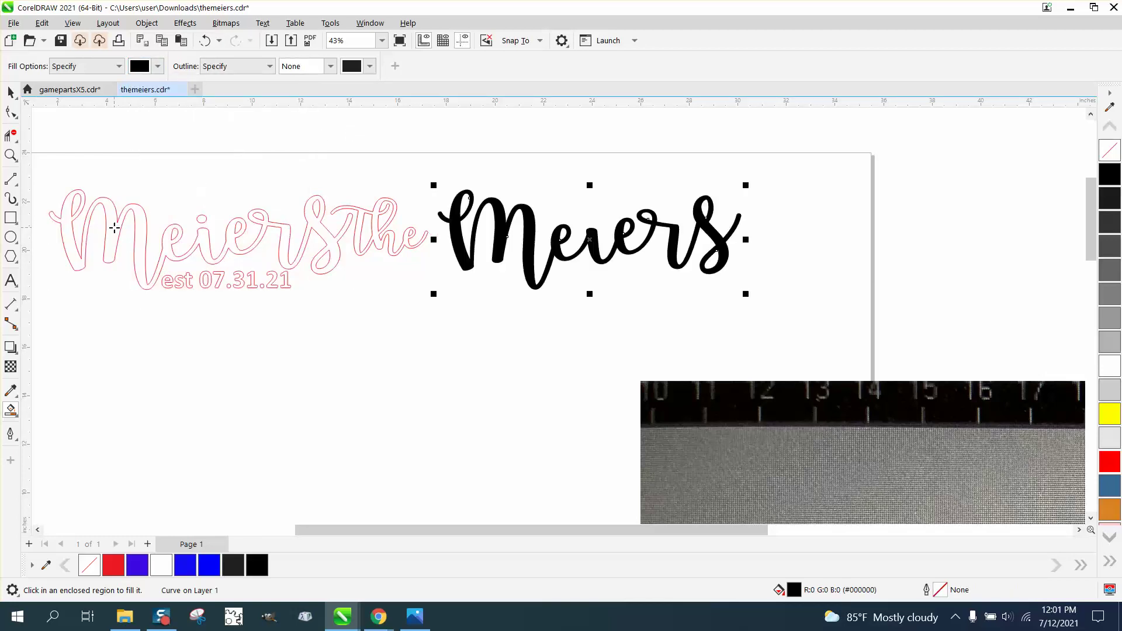
{"action": "left_click", "coordinate": [358, 231]}
{"action": "key", "text": "Right"}
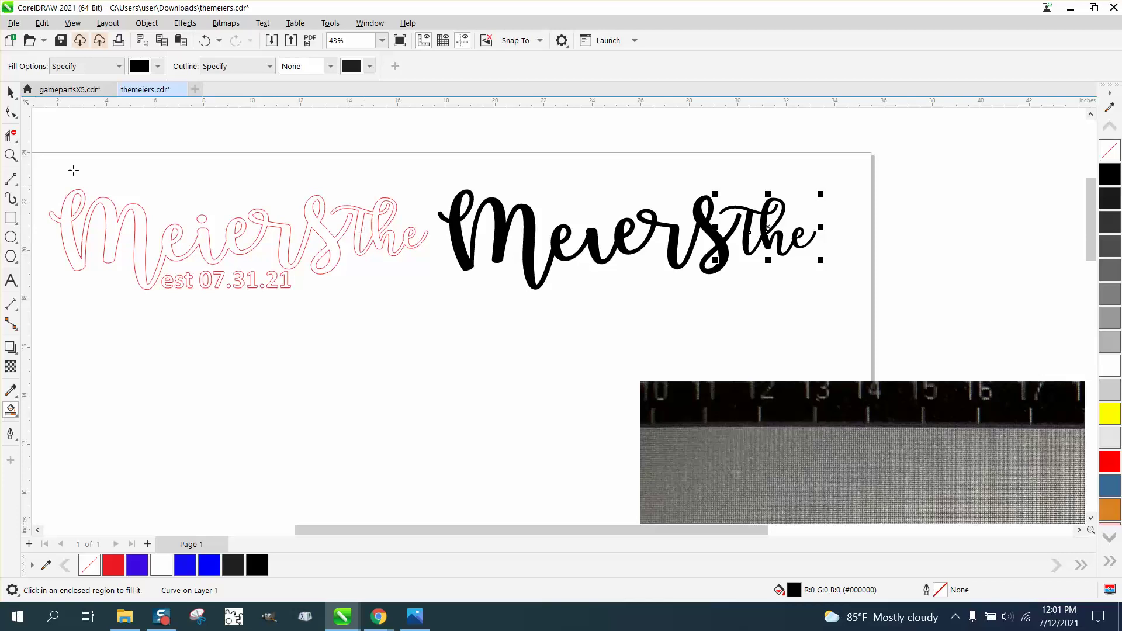
{"action": "left_click", "coordinate": [11, 155]}
{"action": "left_click", "coordinate": [408, 322]}
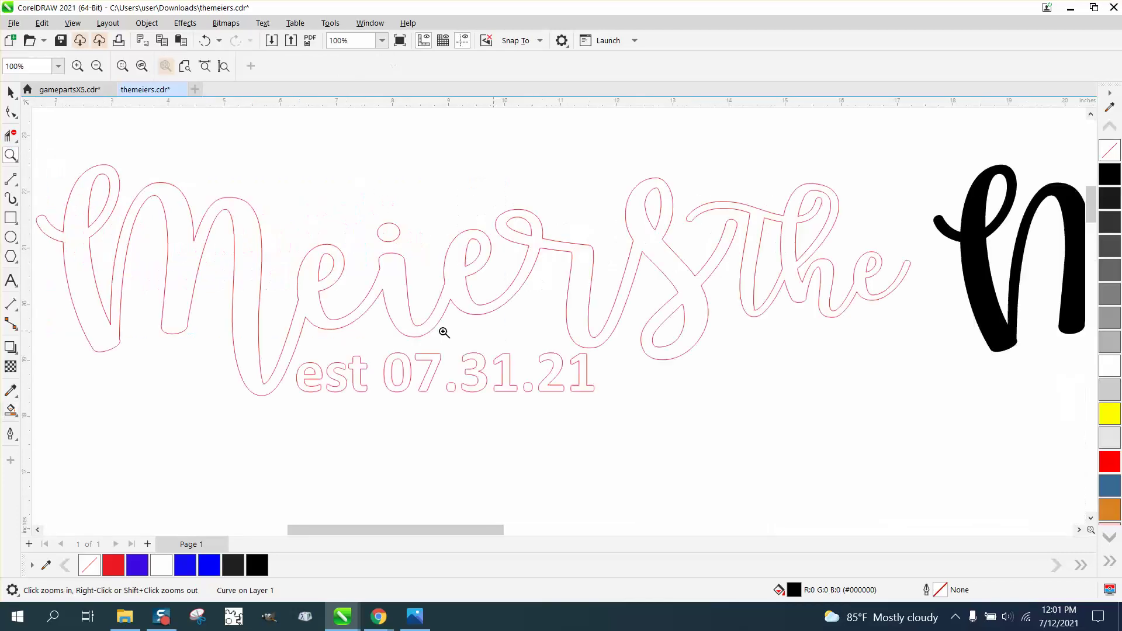
{"action": "left_click", "coordinate": [10, 410]}
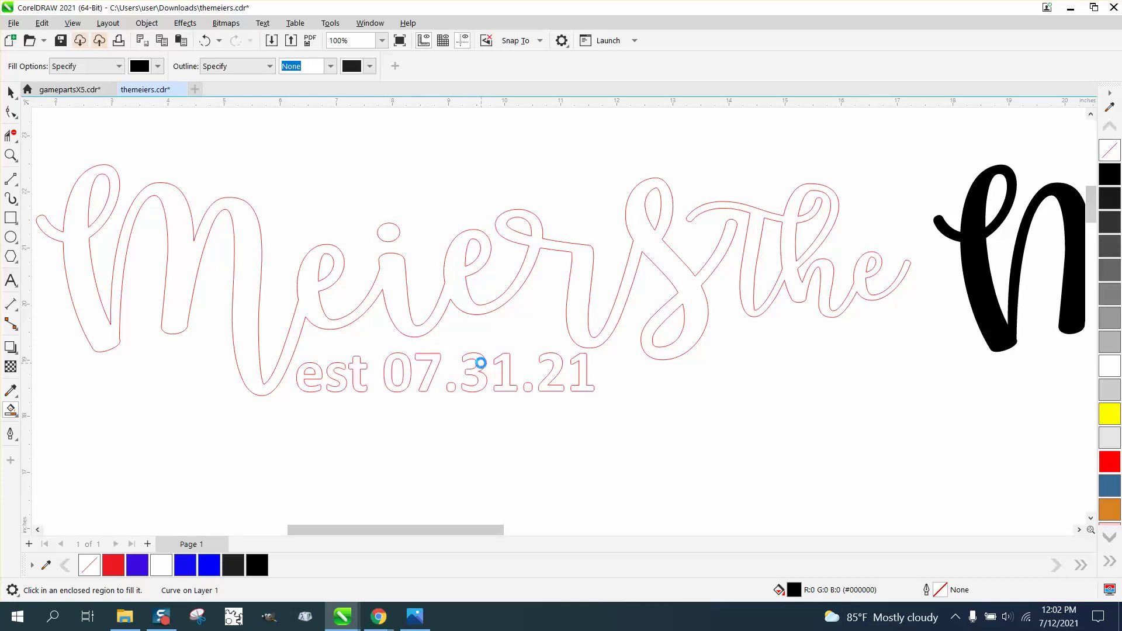
{"action": "left_click", "coordinate": [529, 387]}
{"action": "scroll", "coordinate": [333, 346], "scroll_direction": "down", "scroll_amount": 2}
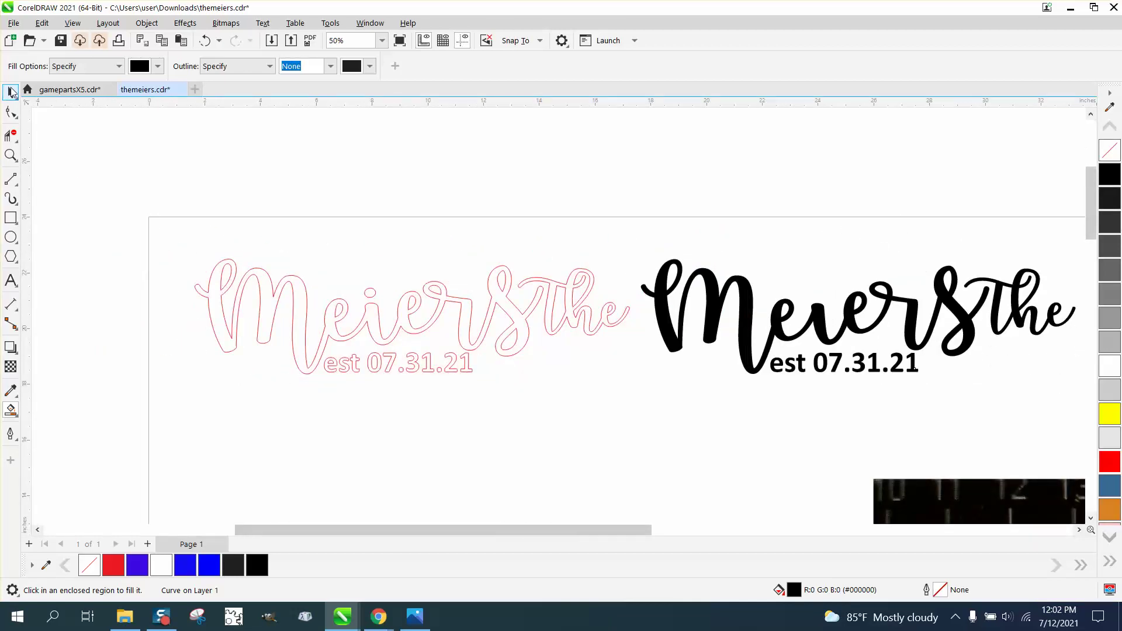
Select the black copy, remove its fill, and give it a red outline
{"action": "left_click", "coordinate": [10, 92]}
{"action": "scroll", "coordinate": [561, 217], "scroll_direction": "down", "scroll_amount": 1}
{"action": "left_click_drag", "start_coordinate": [604, 222], "coordinate": [1044, 394]}
{"action": "left_click", "coordinate": [1105, 156]}
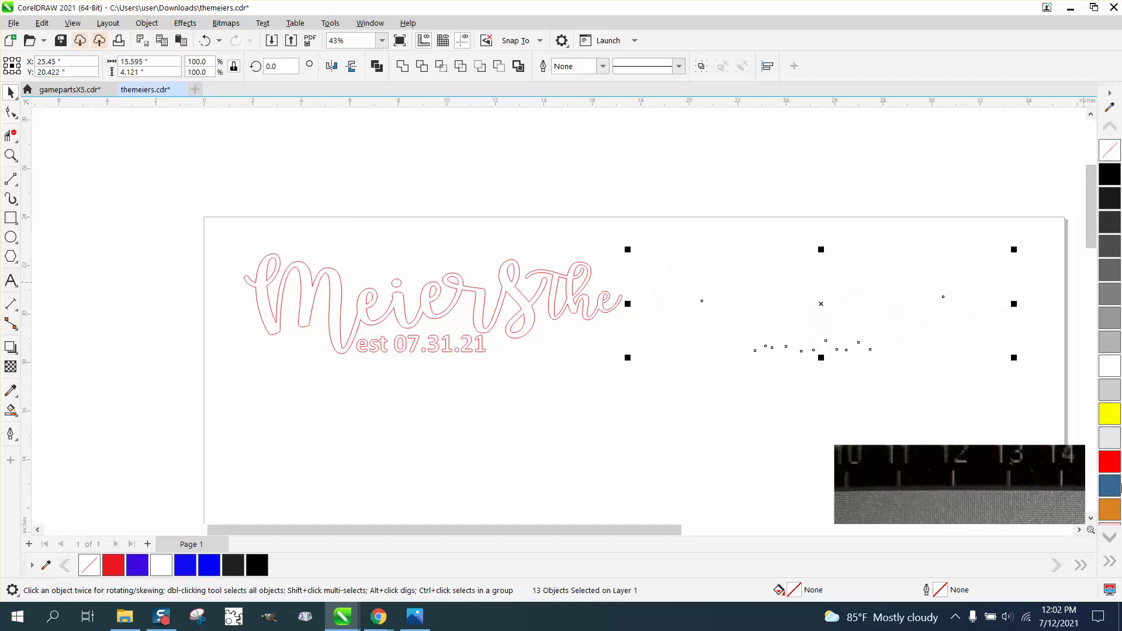
{"action": "right_click", "coordinate": [1110, 463]}
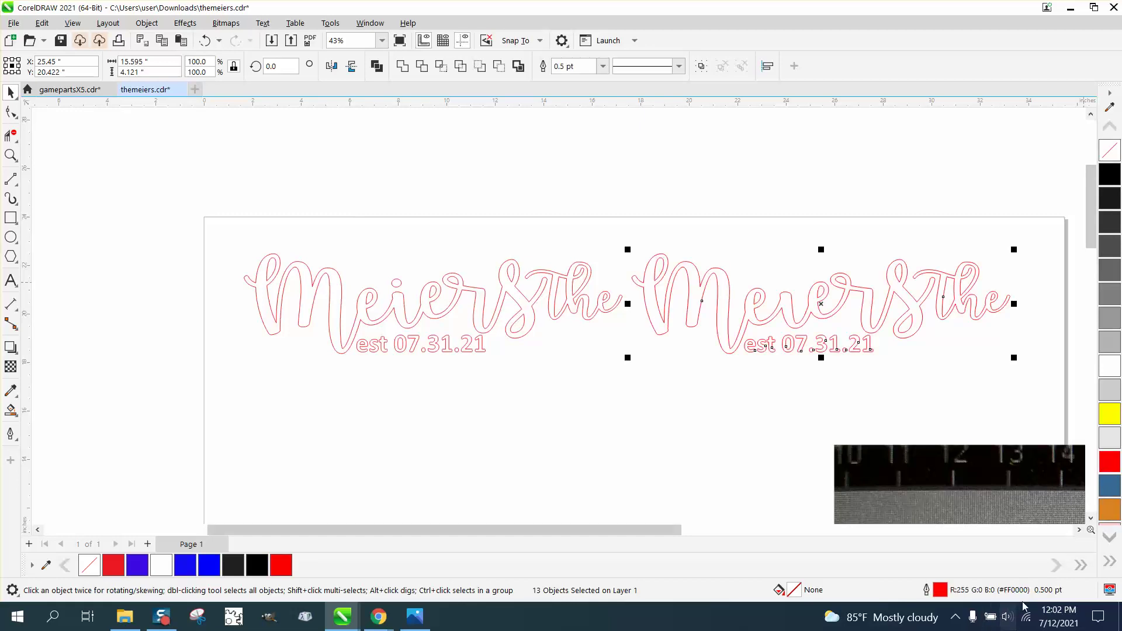
Set the copy's outline width to Hairline, then delete the extra copy of the lettering
{"action": "double_click", "coordinate": [941, 592]}
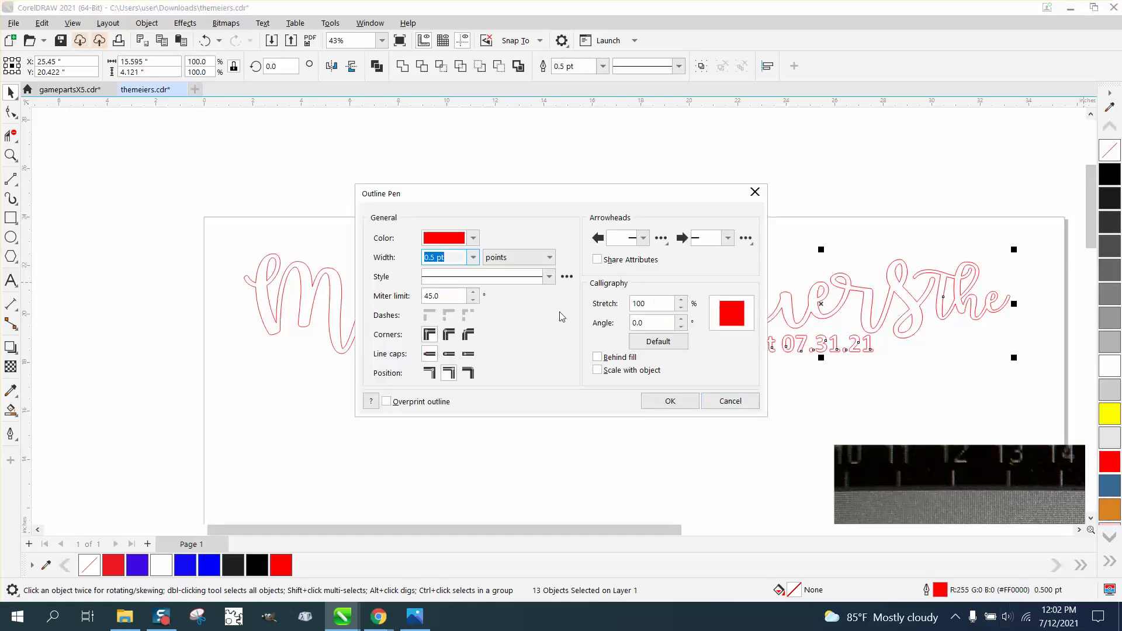
{"action": "left_click", "coordinate": [473, 257]}
{"action": "left_click", "coordinate": [438, 281]}
{"action": "left_click", "coordinate": [667, 401]}
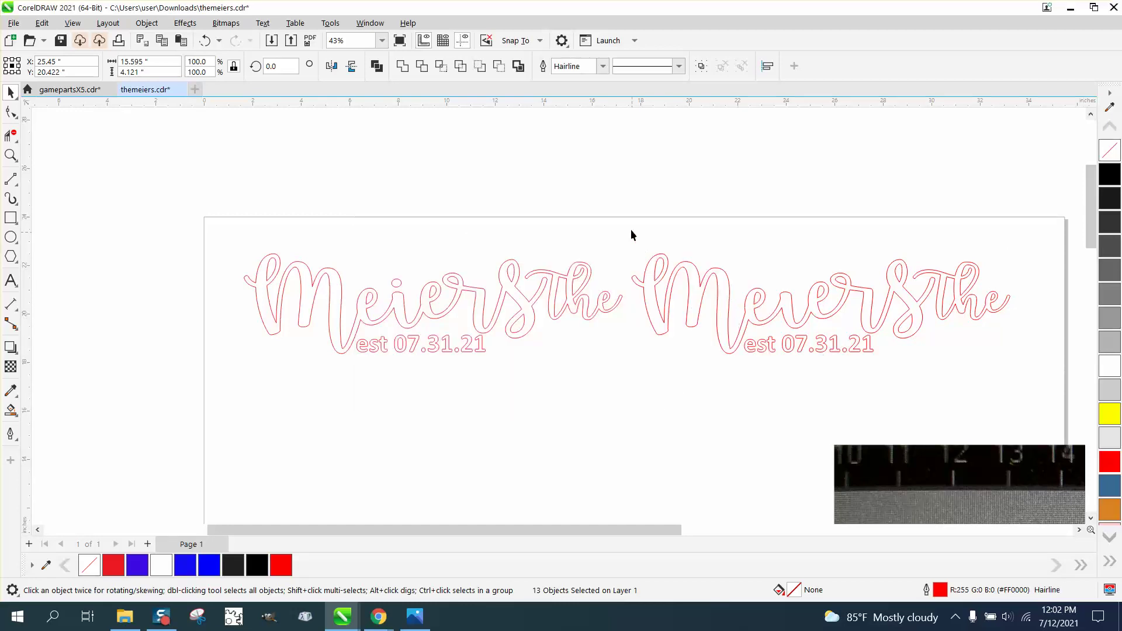
{"action": "left_click_drag", "start_coordinate": [631, 234], "coordinate": [1060, 381]}
{"action": "key", "text": "Delete"}
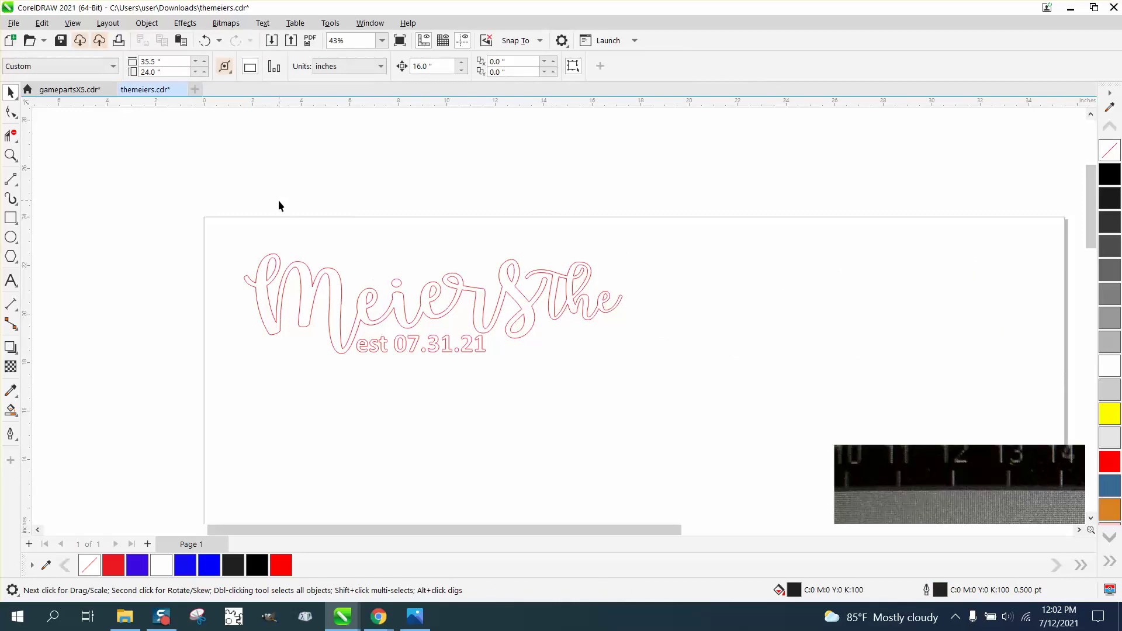
Set Smart Fill options to No Fill with a specified Hairline outline
{"action": "left_click", "coordinate": [11, 411]}
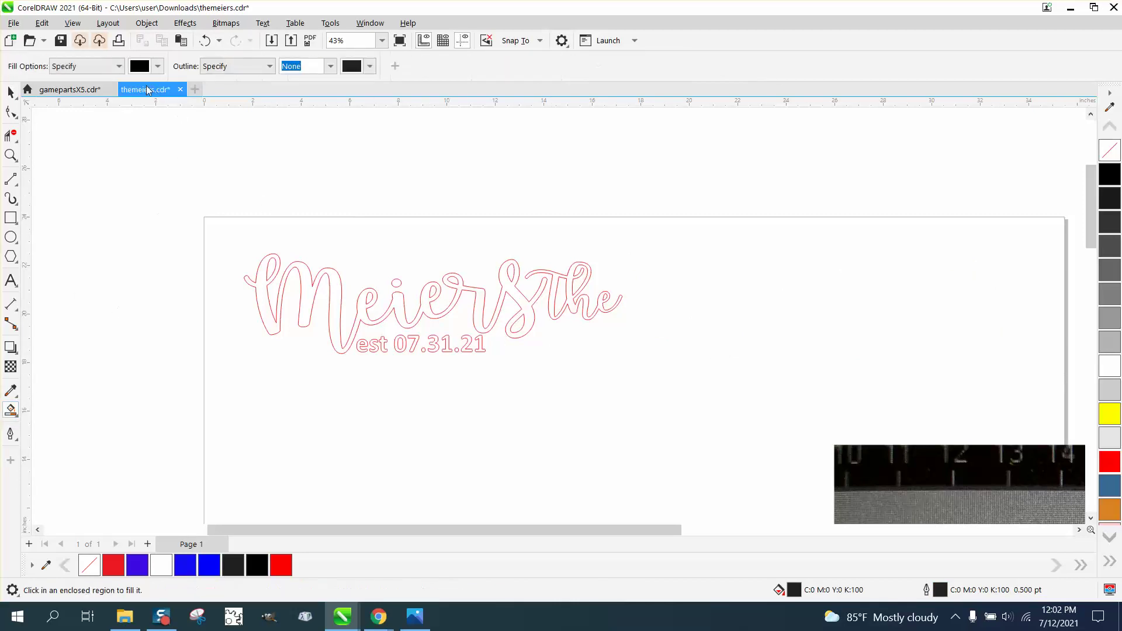
{"action": "left_click", "coordinate": [157, 70]}
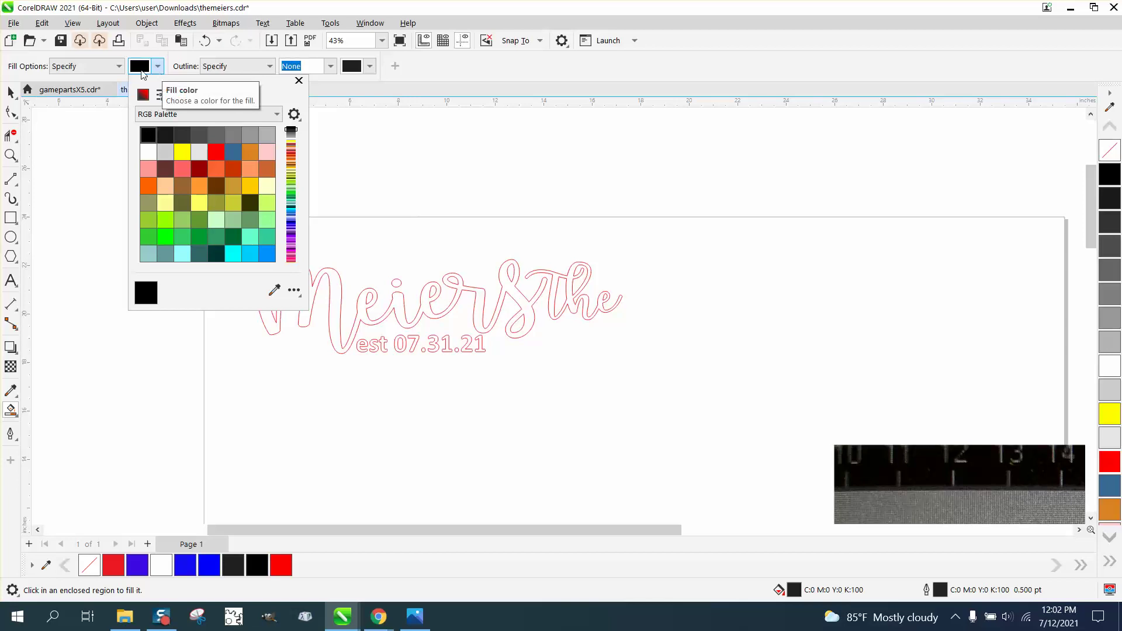
{"action": "left_click", "coordinate": [119, 66]}
{"action": "left_click", "coordinate": [118, 66]}
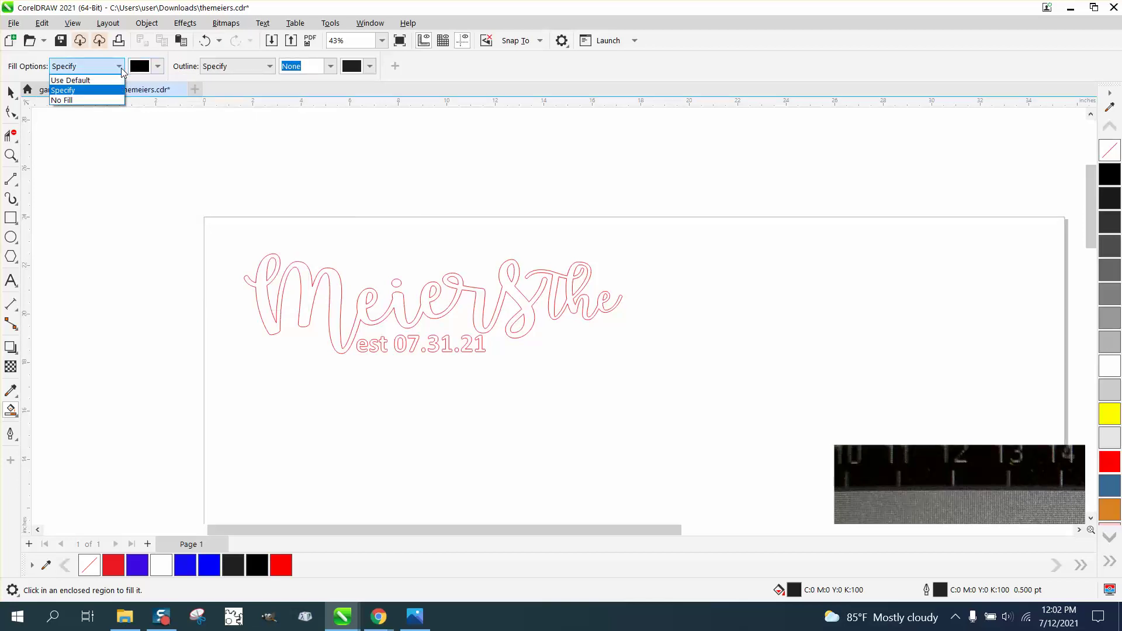
{"action": "left_click", "coordinate": [84, 102]}
{"action": "left_click", "coordinate": [269, 66]}
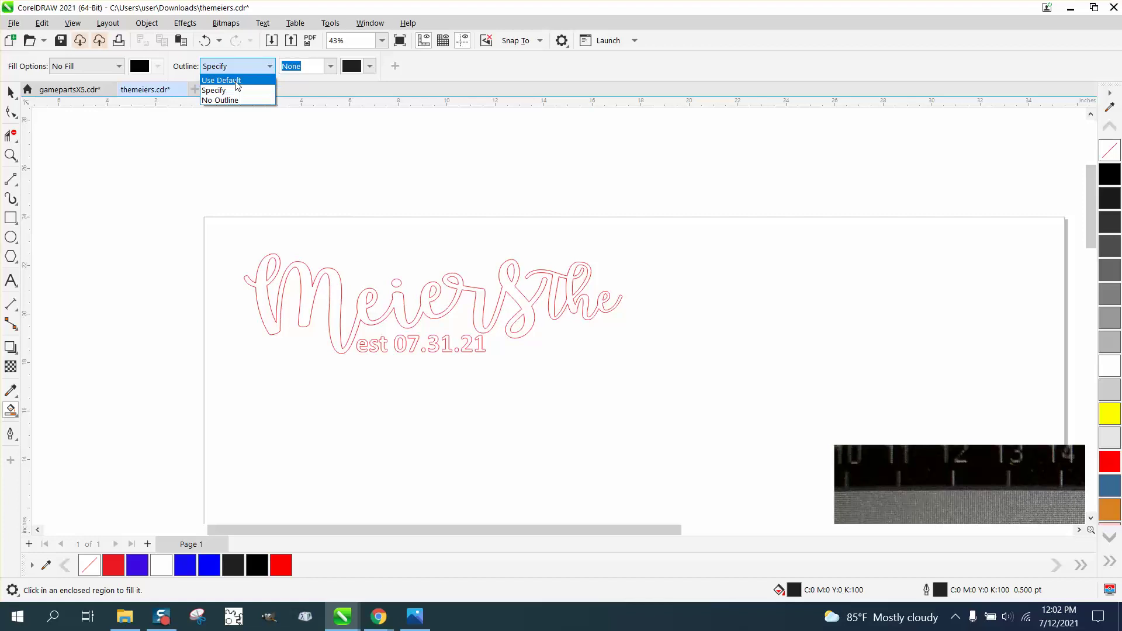
{"action": "left_click", "coordinate": [222, 90]}
{"action": "left_click", "coordinate": [330, 66]}
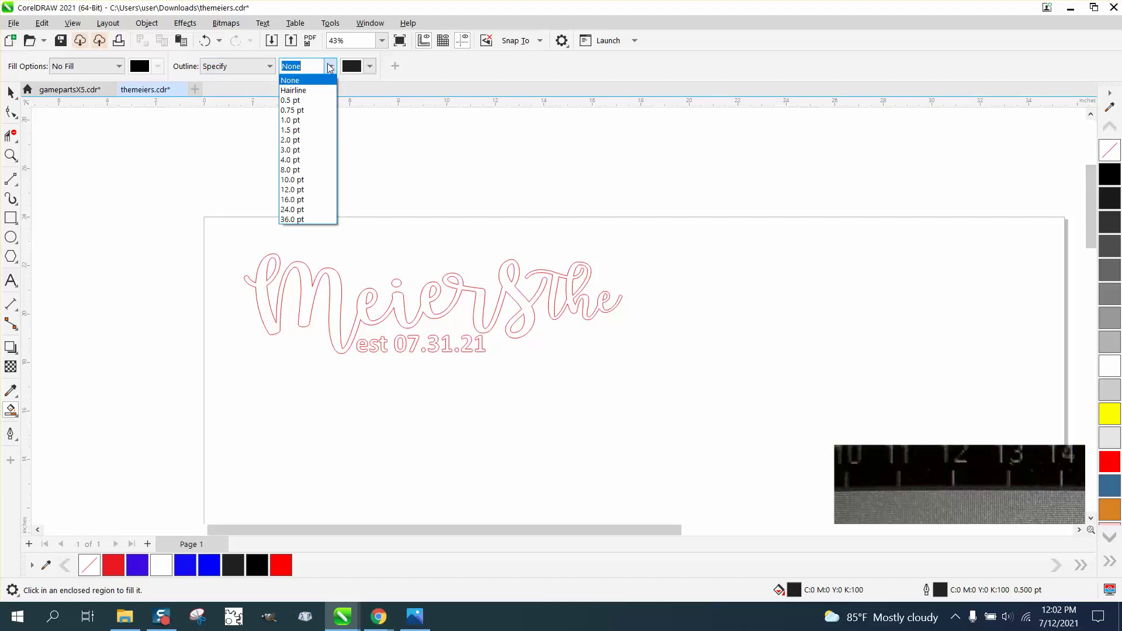
{"action": "left_click", "coordinate": [301, 86]}
Pick red from the RGB Palette as the Smart Fill outline colour
{"action": "left_click", "coordinate": [370, 66]}
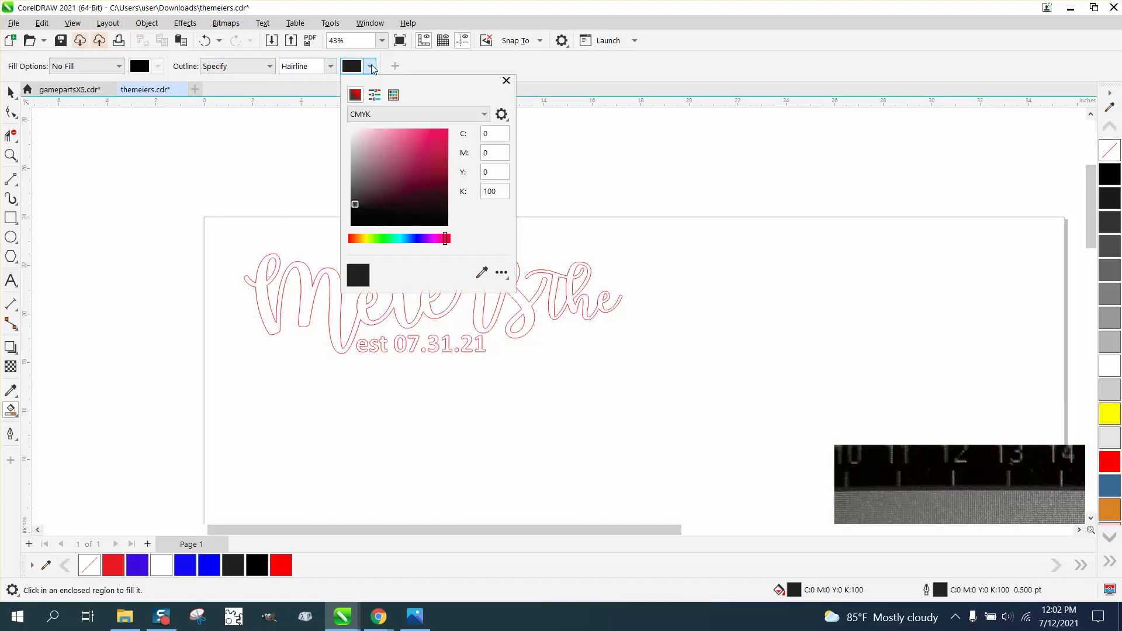
{"action": "left_click", "coordinate": [484, 114]}
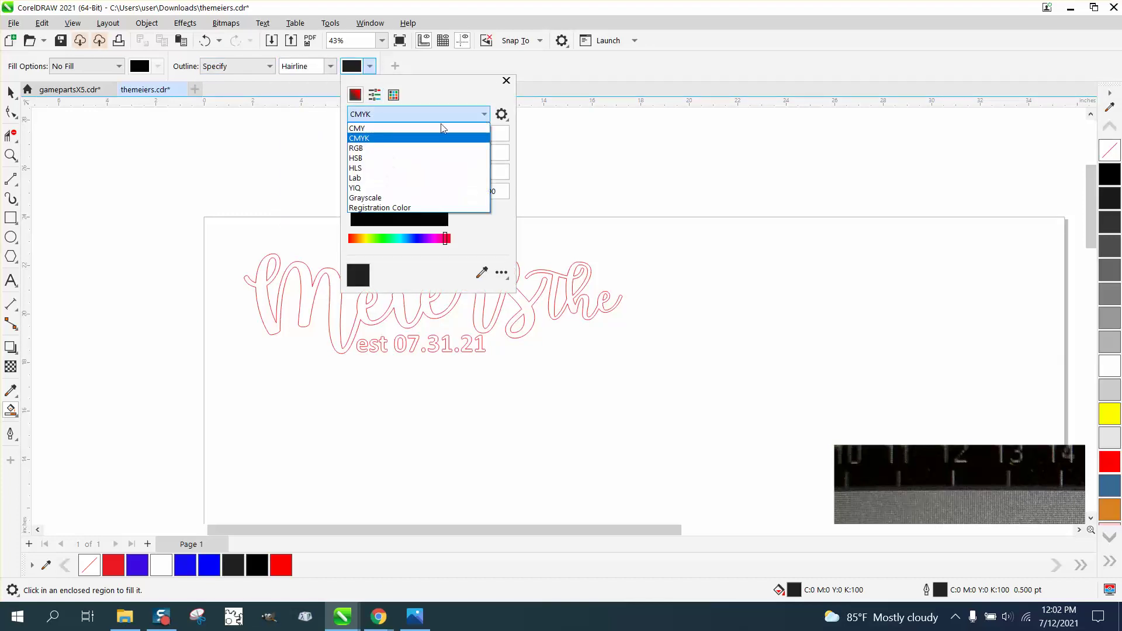
{"action": "left_click", "coordinate": [360, 146]}
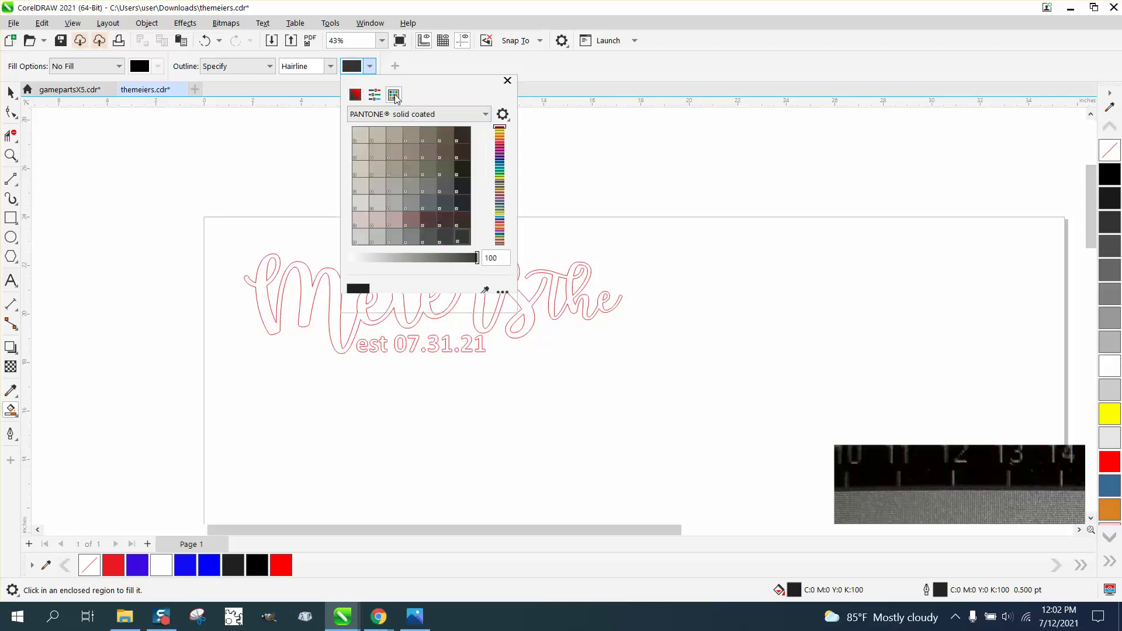
{"action": "left_click", "coordinate": [485, 115]}
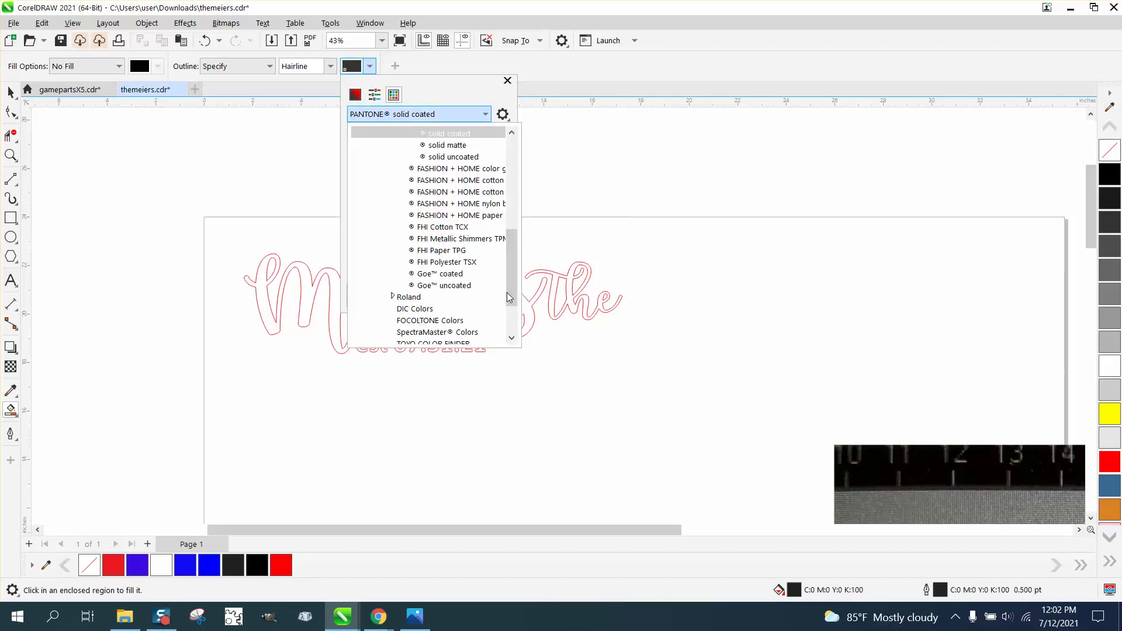
{"action": "left_click_drag", "start_coordinate": [511, 297], "coordinate": [511, 323]}
{"action": "left_click", "coordinate": [414, 332]}
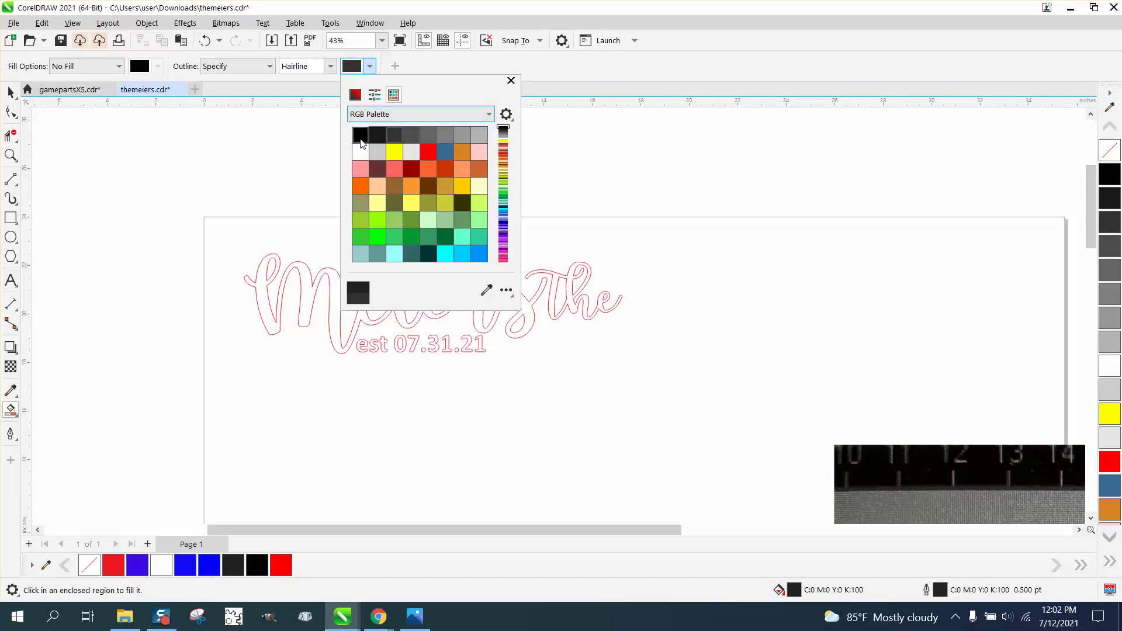
{"action": "left_click", "coordinate": [428, 152]}
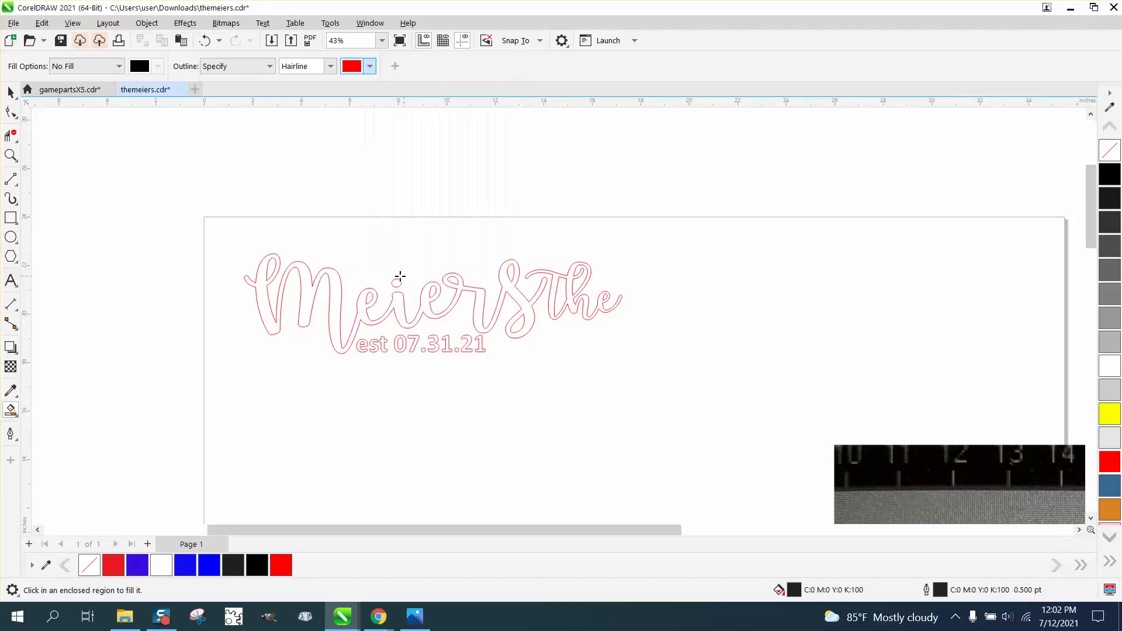
Smart Fill outlines of Meiers and 'the', nudging each copy to the right
{"action": "left_click", "coordinate": [343, 283]}
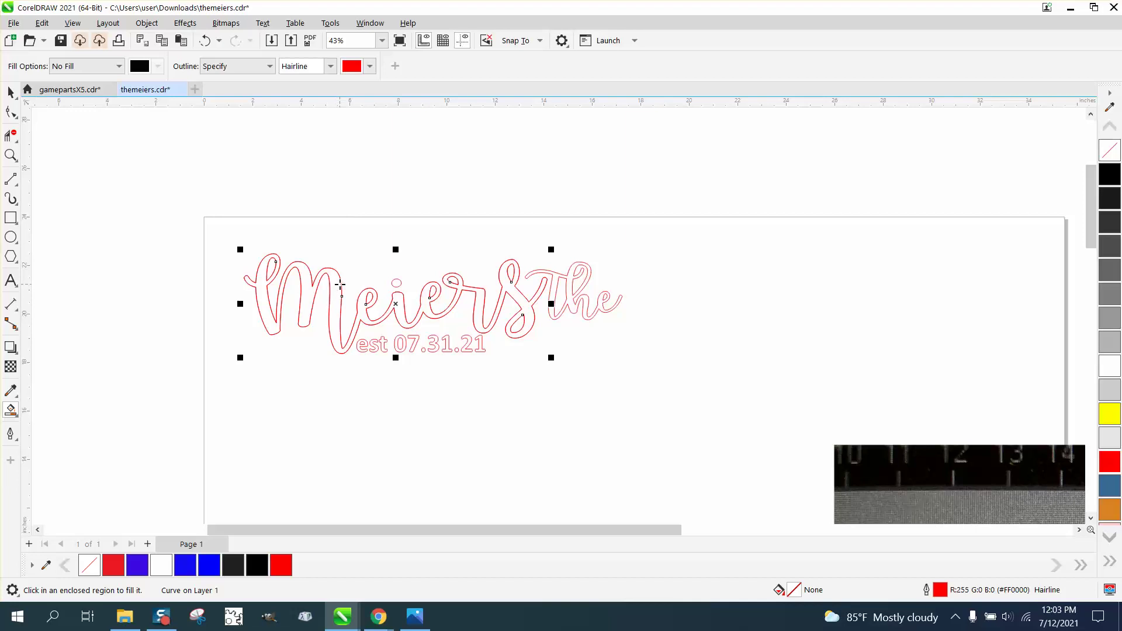
{"action": "key", "text": "Right"}
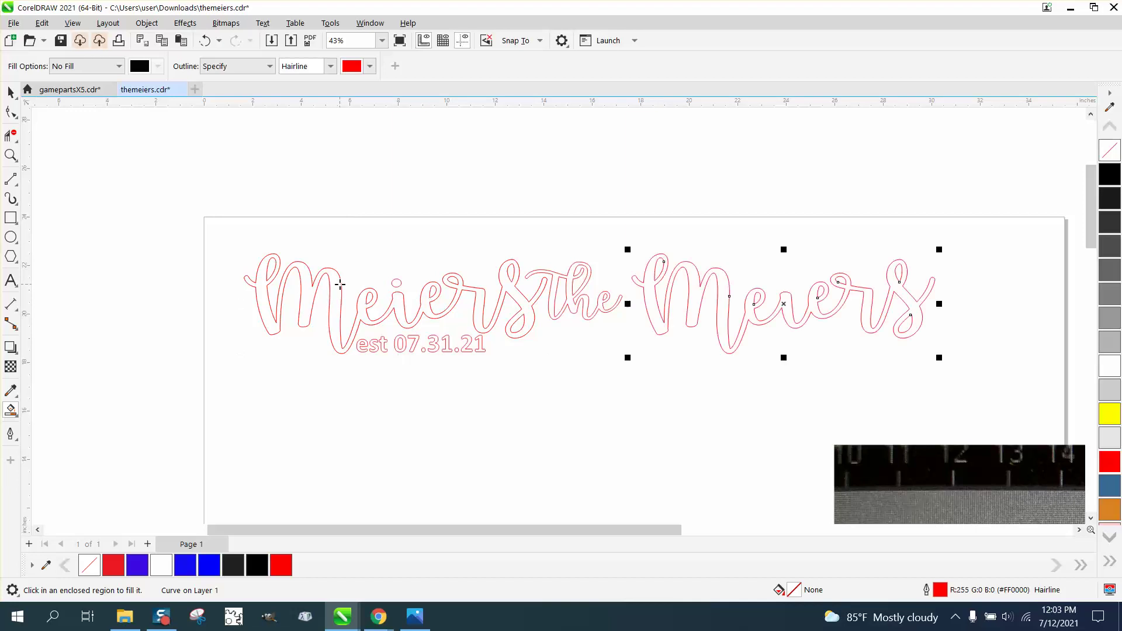
{"action": "left_click", "coordinate": [570, 285]}
{"action": "key", "text": "Right"}
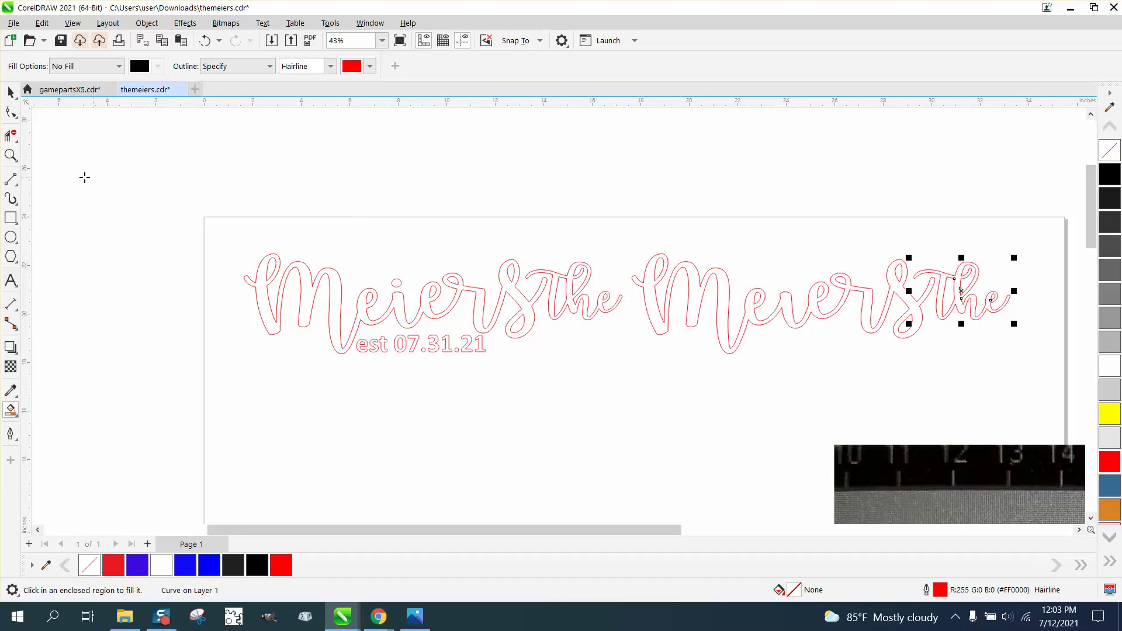
Zoom in on the date and Smart Fill the t, 0, 3, 1, period and 2 characters
{"action": "left_click", "coordinate": [10, 155]}
{"action": "left_click_drag", "start_coordinate": [302, 293], "coordinate": [656, 431]}
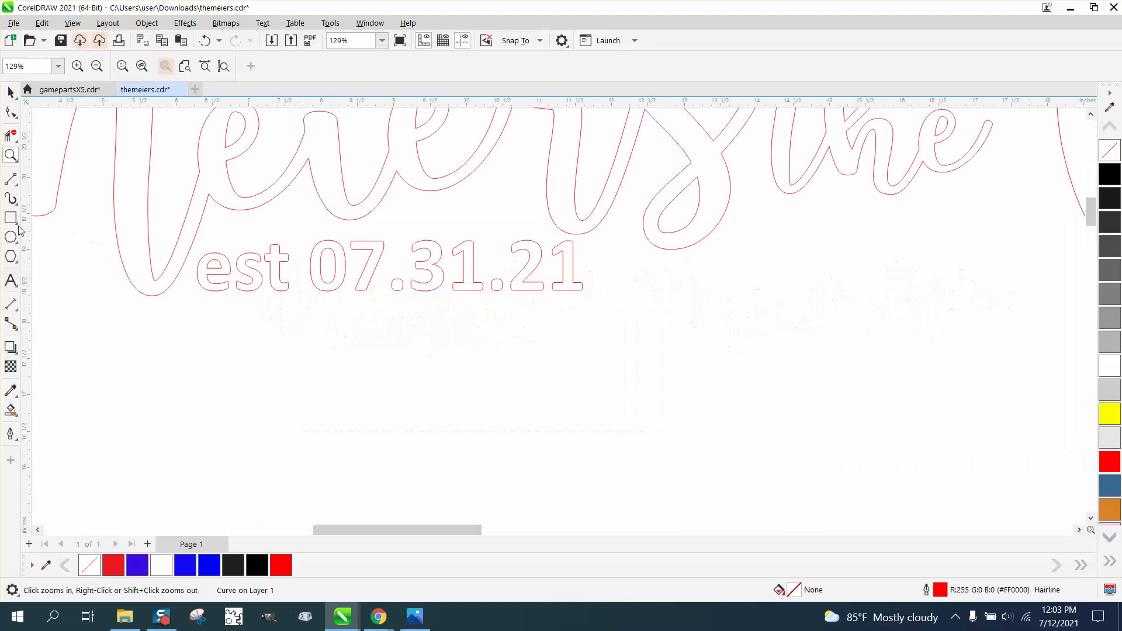
{"action": "left_click", "coordinate": [10, 410]}
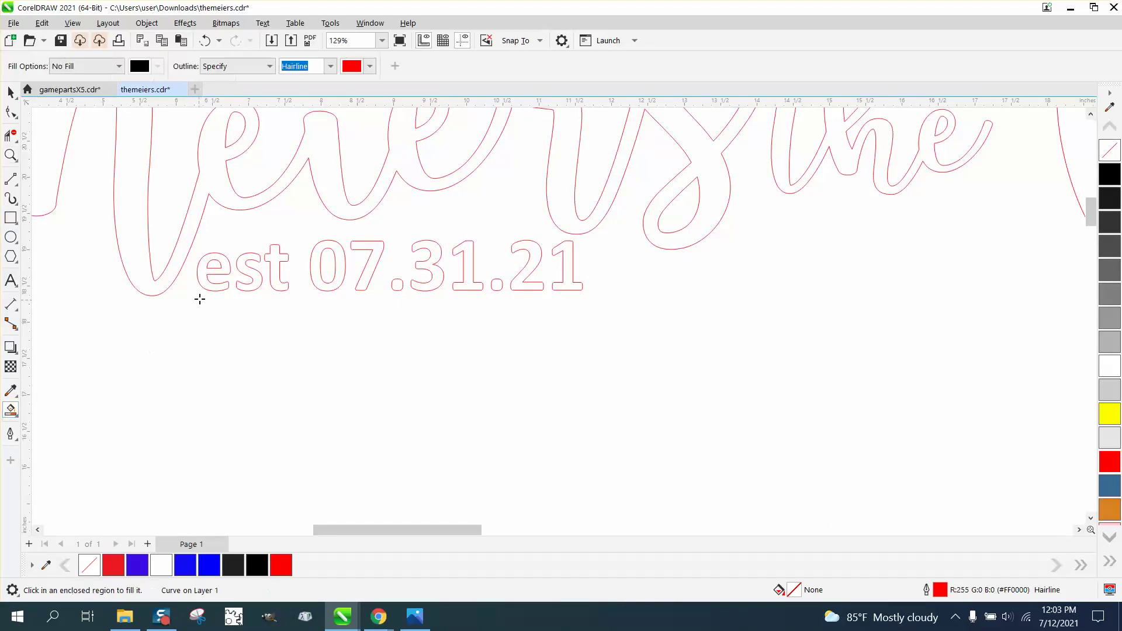
{"action": "left_click", "coordinate": [274, 270]}
{"action": "left_click", "coordinate": [318, 263]}
{"action": "left_click", "coordinate": [423, 262]}
{"action": "left_click", "coordinate": [470, 267]}
{"action": "left_click", "coordinate": [496, 285]}
{"action": "left_click", "coordinate": [524, 284]}
{"action": "scroll", "coordinate": [196, 295], "scroll_direction": "down", "scroll_amount": 3}
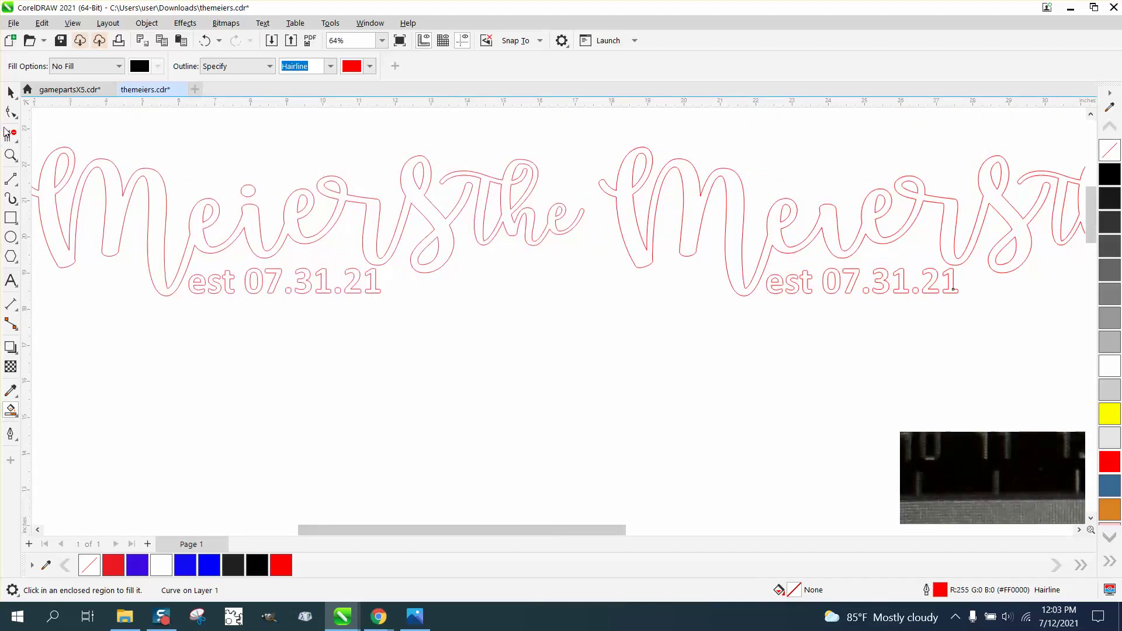
Back on the Pick tool, marquee-select the original Meiers and date lettering and delete it
{"action": "left_click", "coordinate": [11, 112]}
{"action": "left_click", "coordinate": [951, 283]}
{"action": "scroll", "coordinate": [616, 297], "scroll_direction": "down", "scroll_amount": 1}
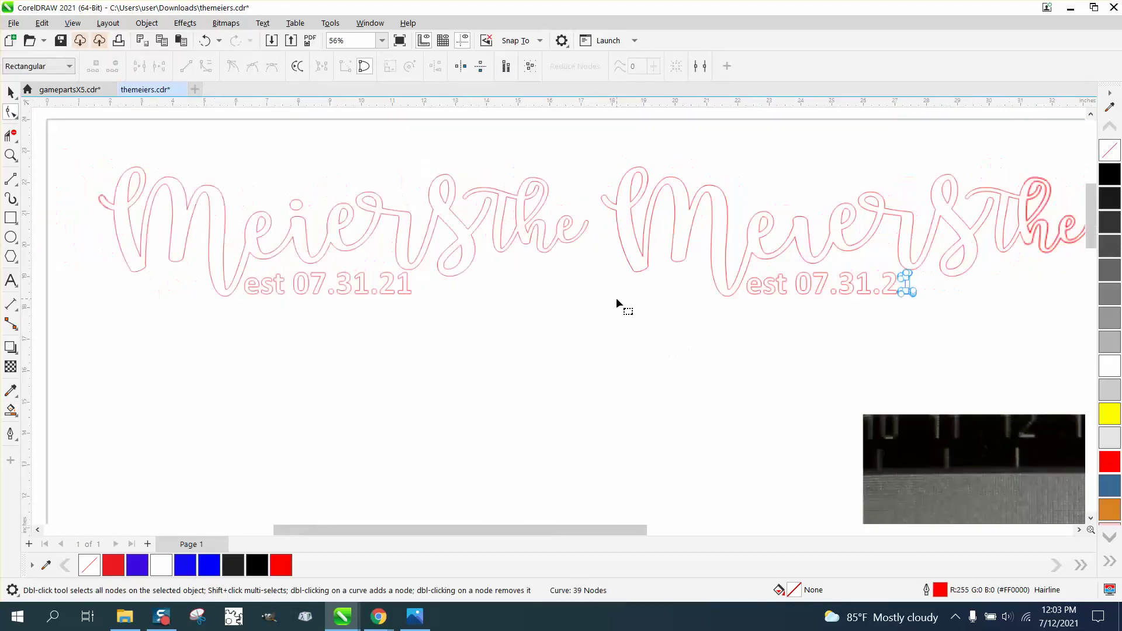
{"action": "left_click", "coordinate": [15, 98]}
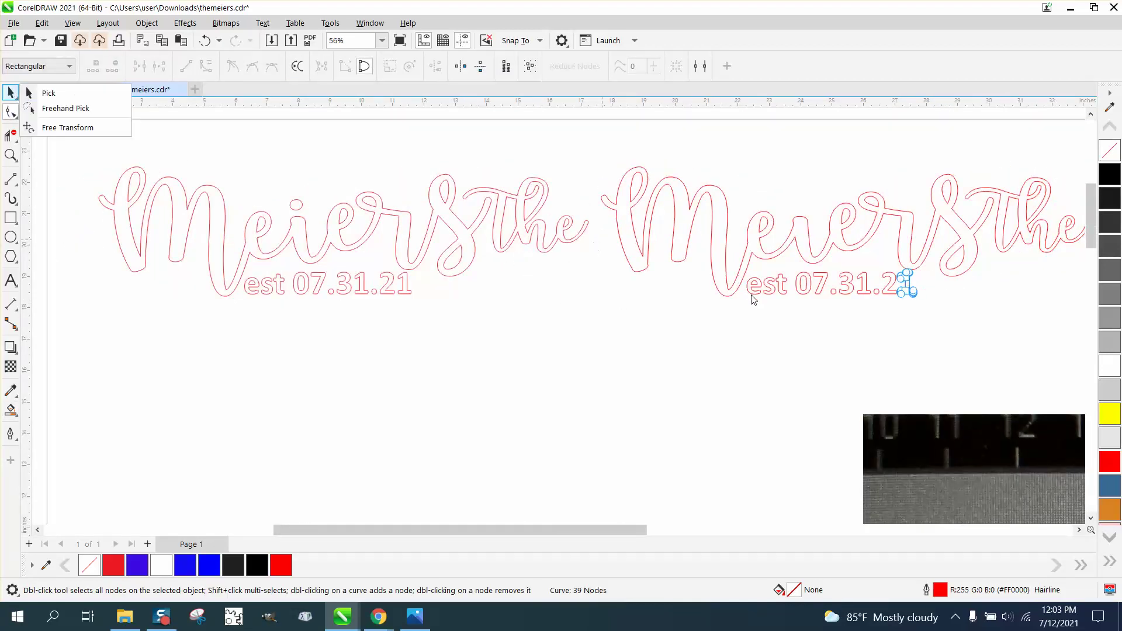
{"action": "left_click", "coordinate": [35, 93]}
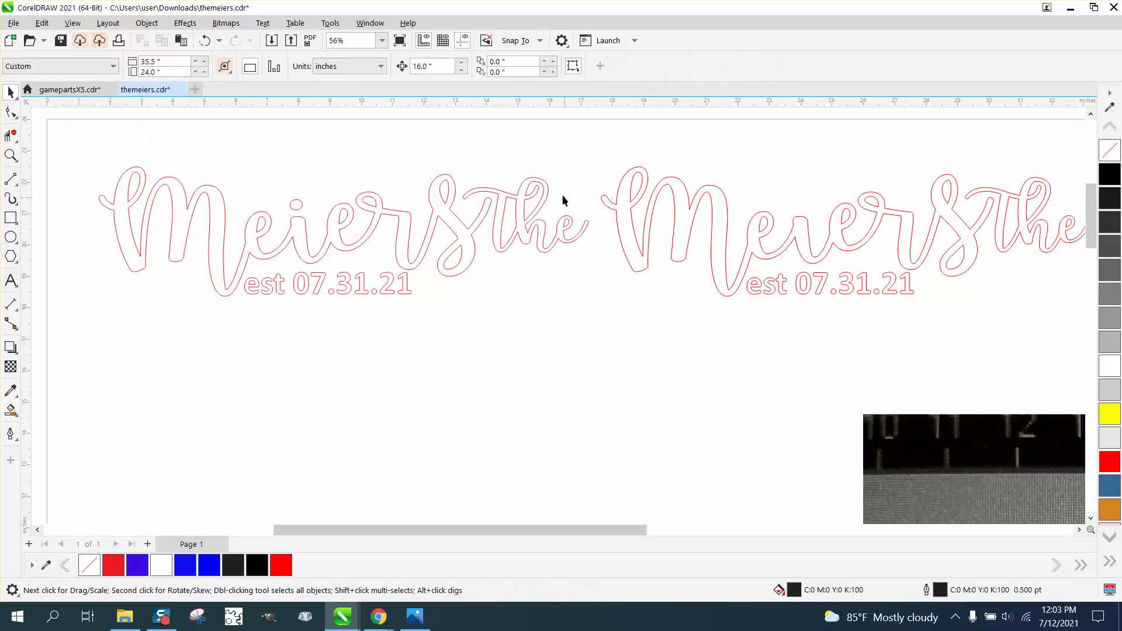
{"action": "left_click_drag", "start_coordinate": [524, 334], "coordinate": [589, 350]}
{"action": "key", "text": "Delete"}
Delete the leftover original 'the' and zoom in on the remaining red outlines
{"action": "left_click", "coordinate": [507, 214]}
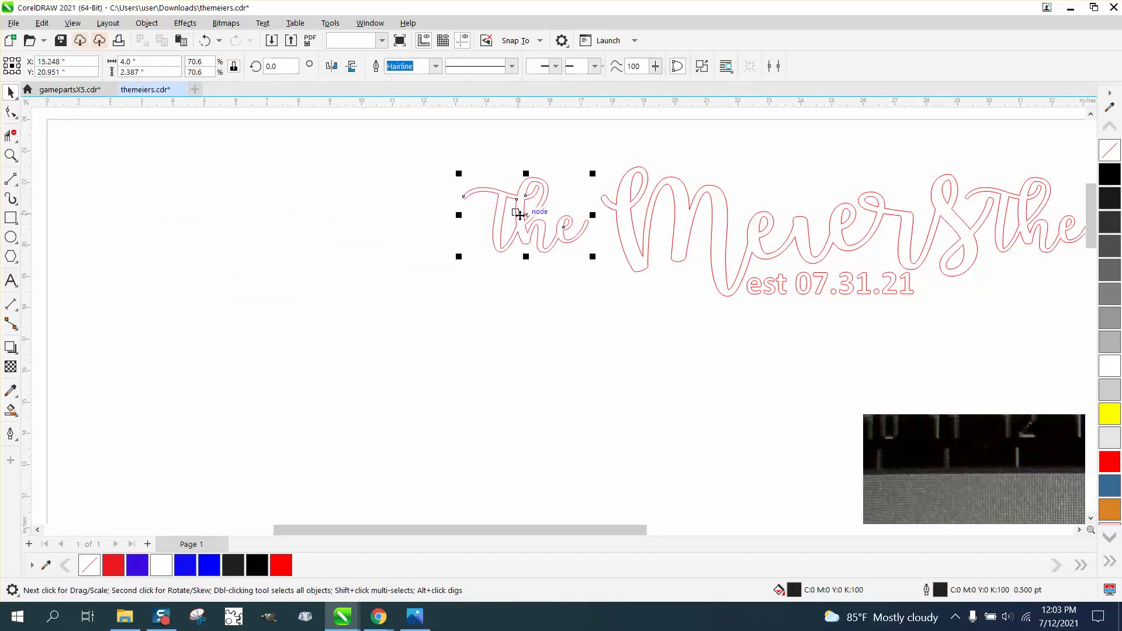
{"action": "key", "text": "Delete"}
{"action": "scroll", "coordinate": [524, 234], "scroll_direction": "down", "scroll_amount": 2}
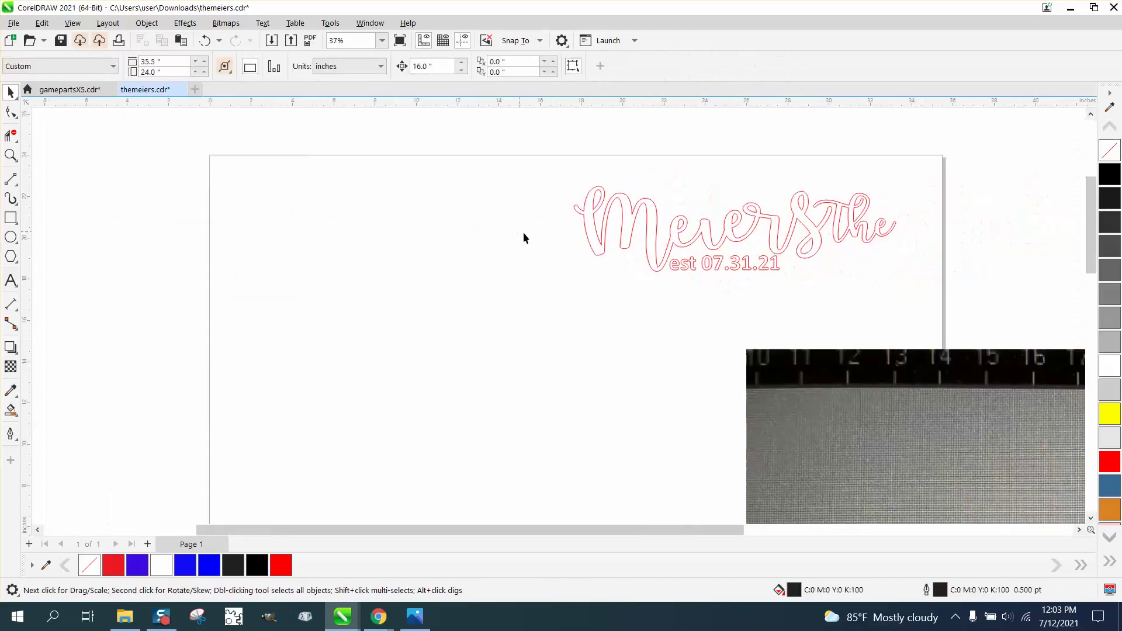
{"action": "left_click", "coordinate": [11, 155]}
{"action": "left_click_drag", "start_coordinate": [550, 177], "coordinate": [956, 278]}
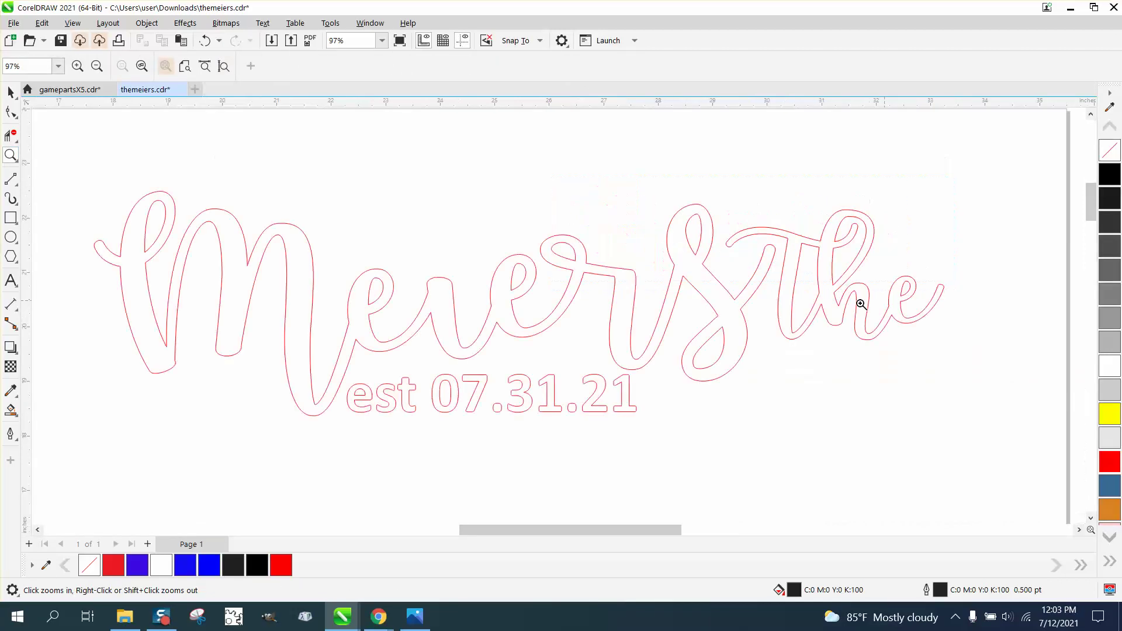